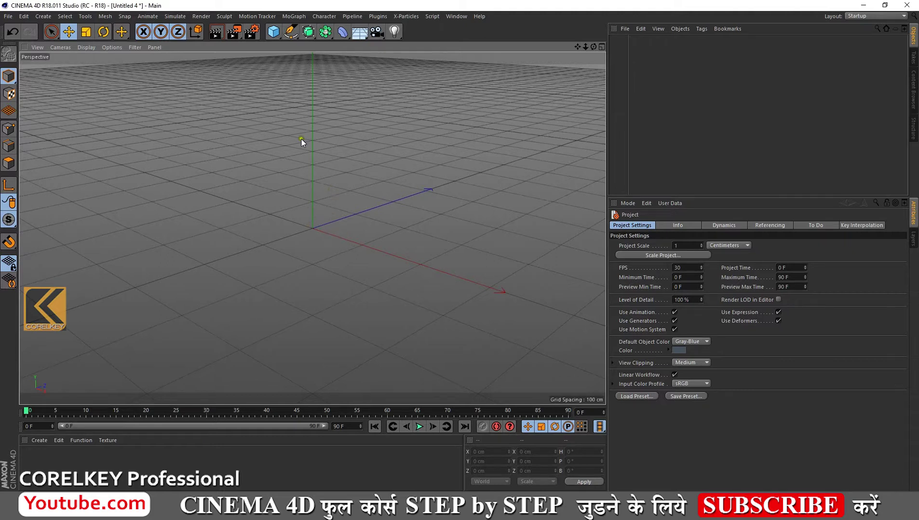
Add a MoGraph Tracer object with an empty Trace Link, and widen the Object Manager
click(295, 17)
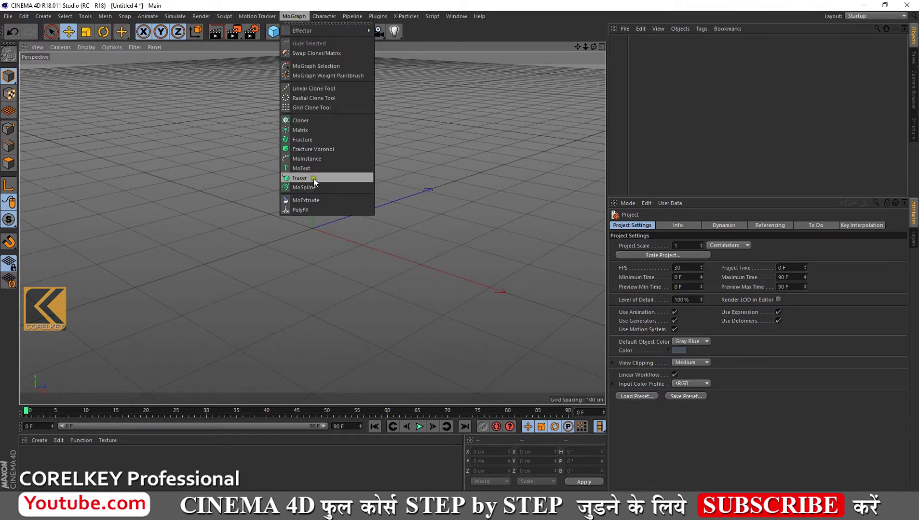
click(308, 179)
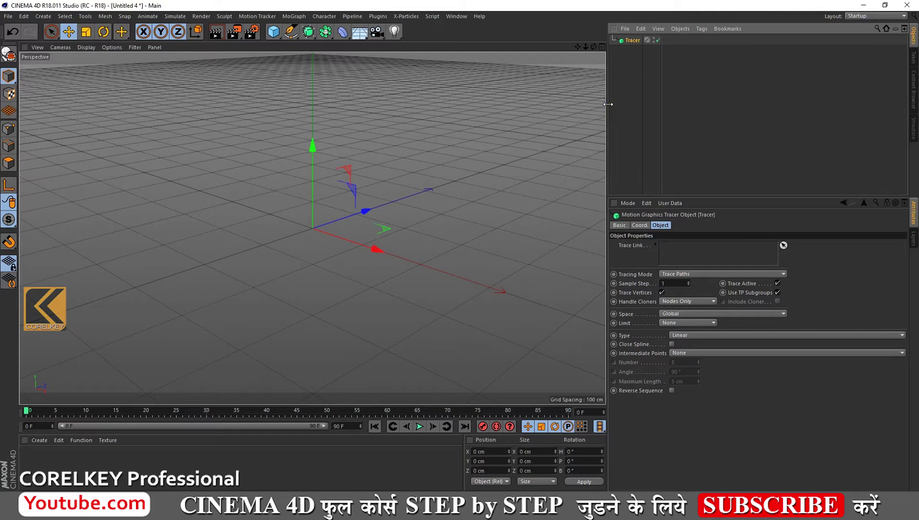
drag(608, 104, 594, 103)
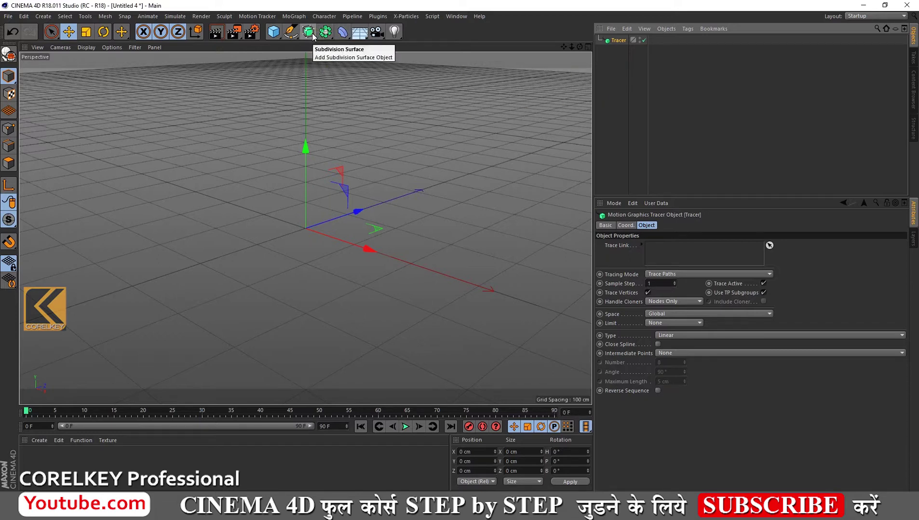
Add a Sweep generator object to the scene
click(312, 36)
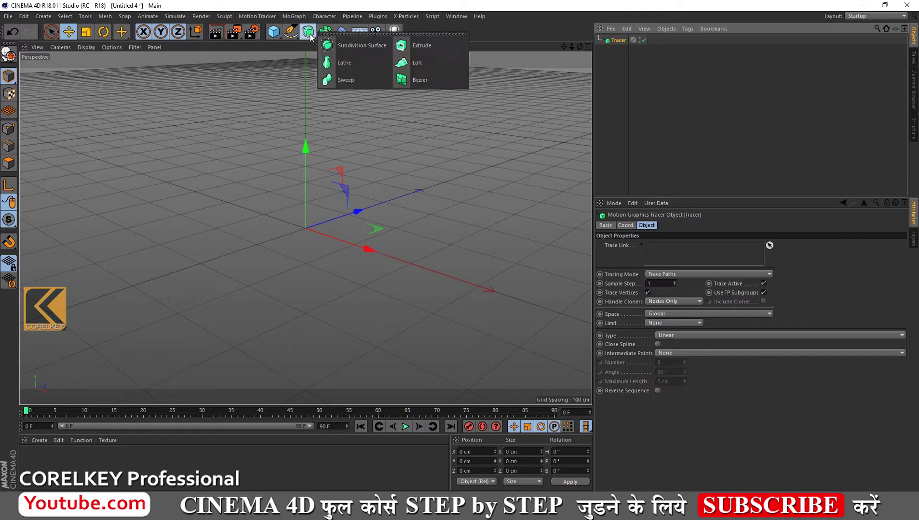
click(344, 80)
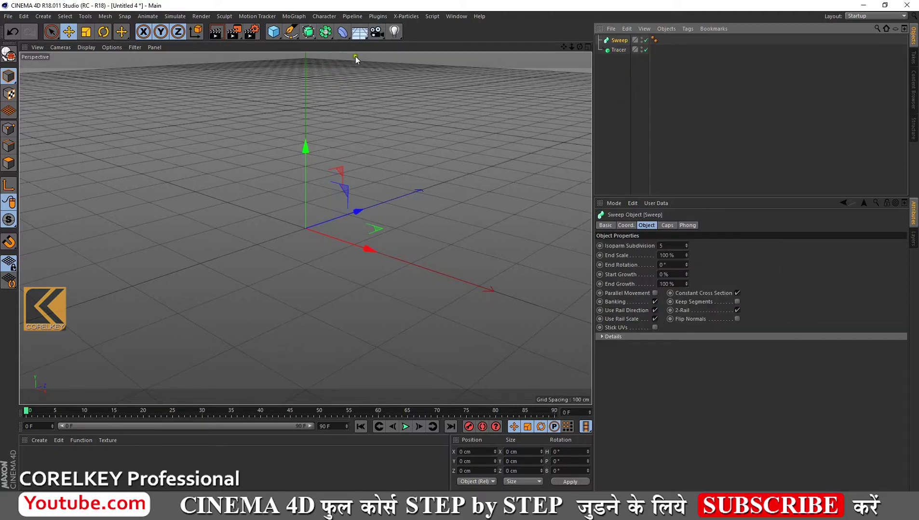
click(341, 38)
click(291, 39)
Add a Circle spline and reduce its radius to 7 cm
click(292, 39)
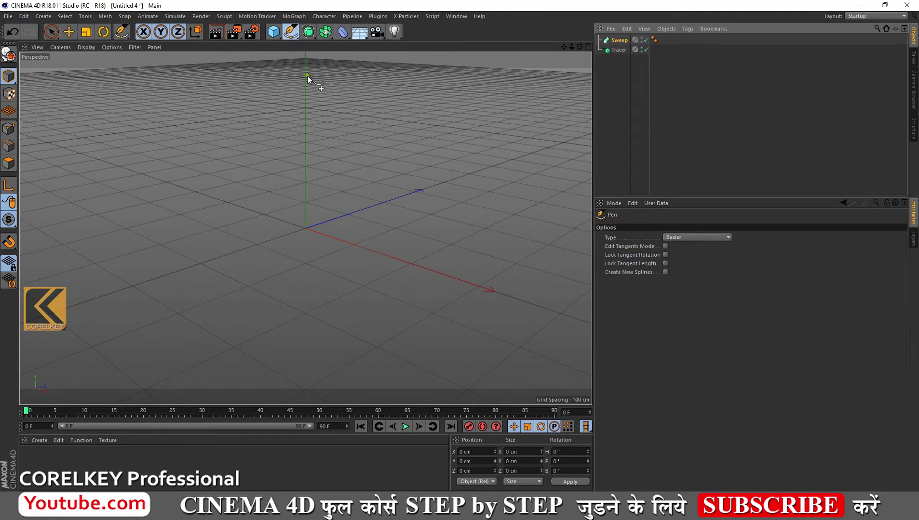
click(295, 36)
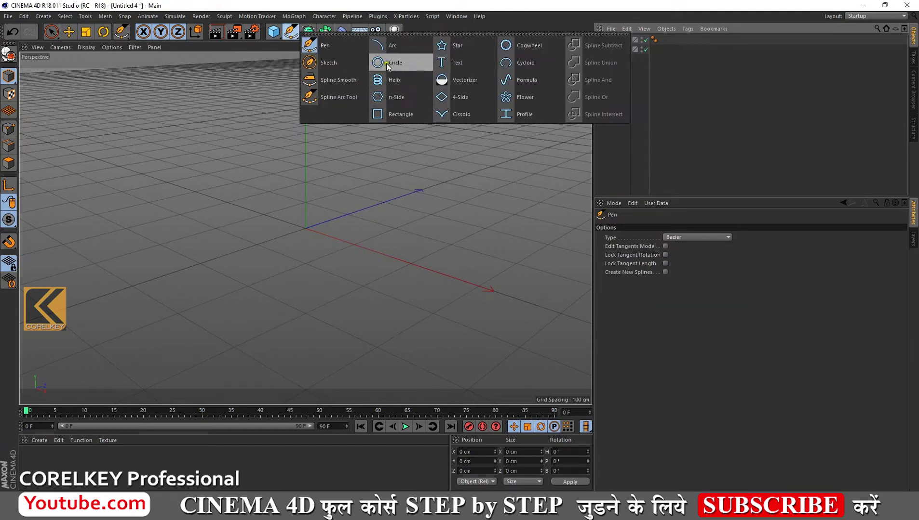
click(386, 63)
mouse_move(684, 263)
mouse_down()
mouse_move(683, 277)
mouse_move(685, 265)
mouse_up()
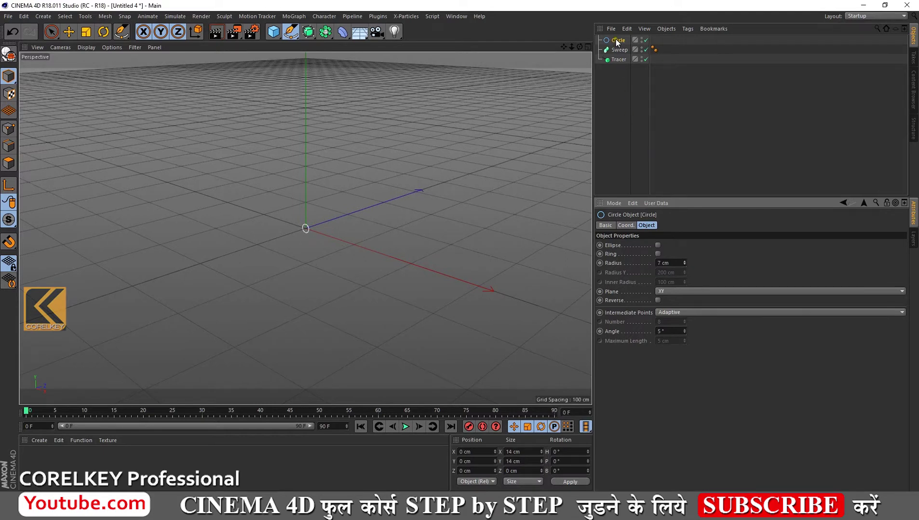
Nest the Circle and Tracer under the Sweep, with the Circle listed above the Tracer
drag(607, 53, 611, 67)
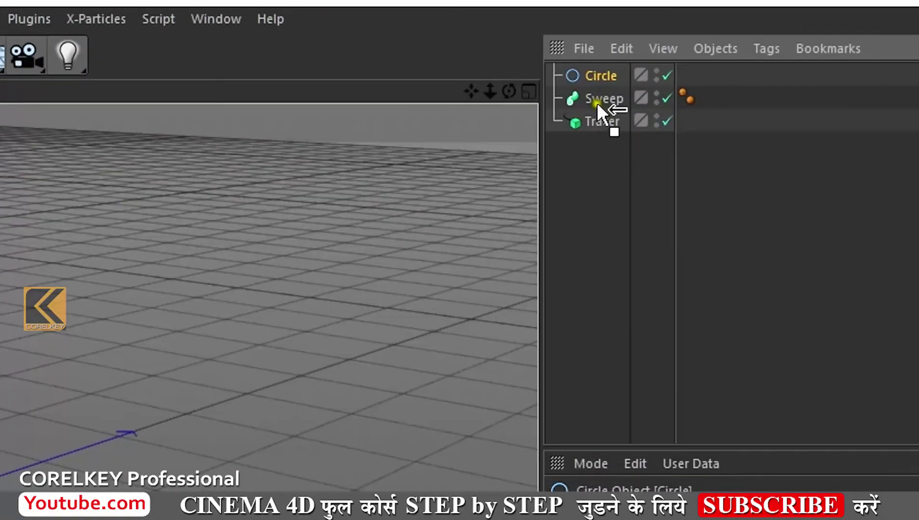
drag(598, 125, 606, 86)
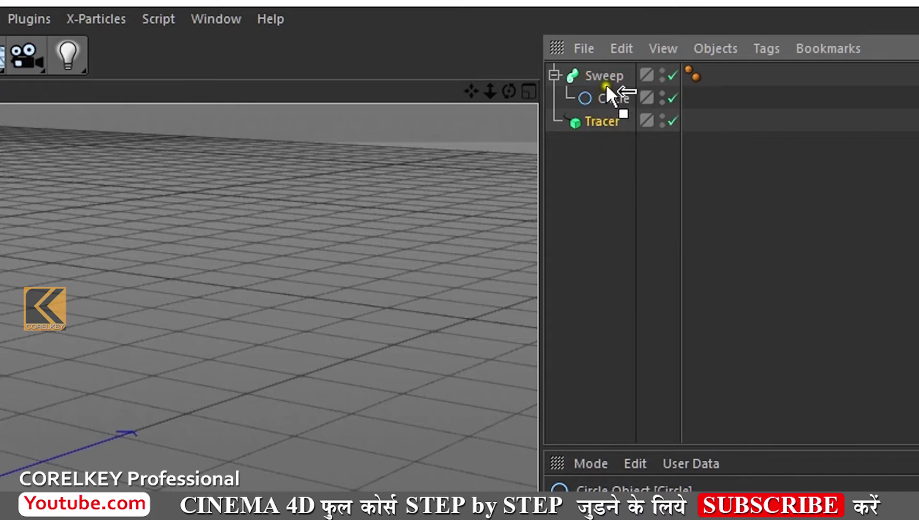
drag(611, 120, 606, 85)
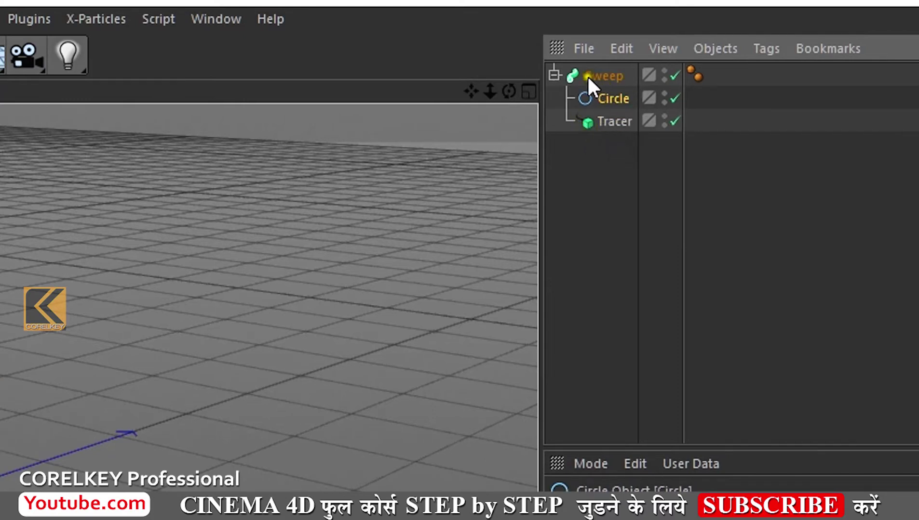
mouse_move(602, 119)
mouse_down()
mouse_move(534, 140)
mouse_move(461, 144)
mouse_up()
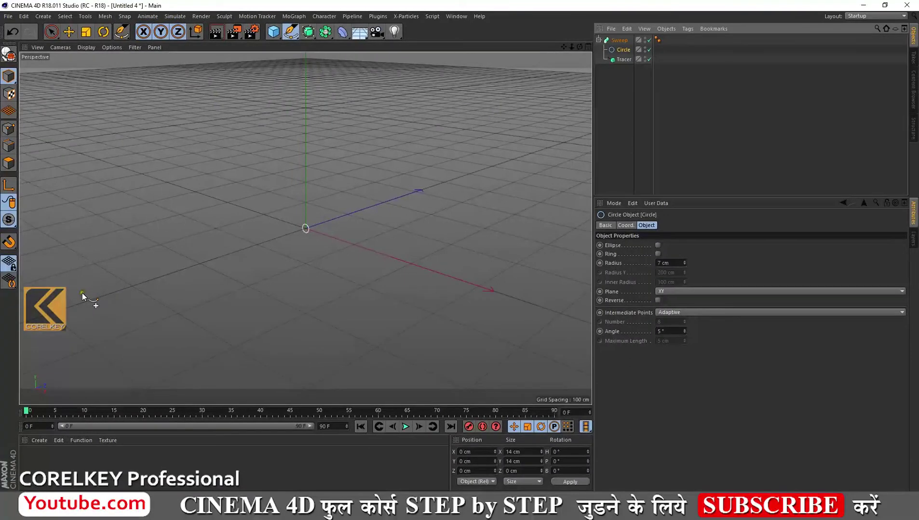
drag(82, 293, 553, 172)
Add a Cube and scale it down to 37.8 cm on each axis
click(75, 33)
click(274, 34)
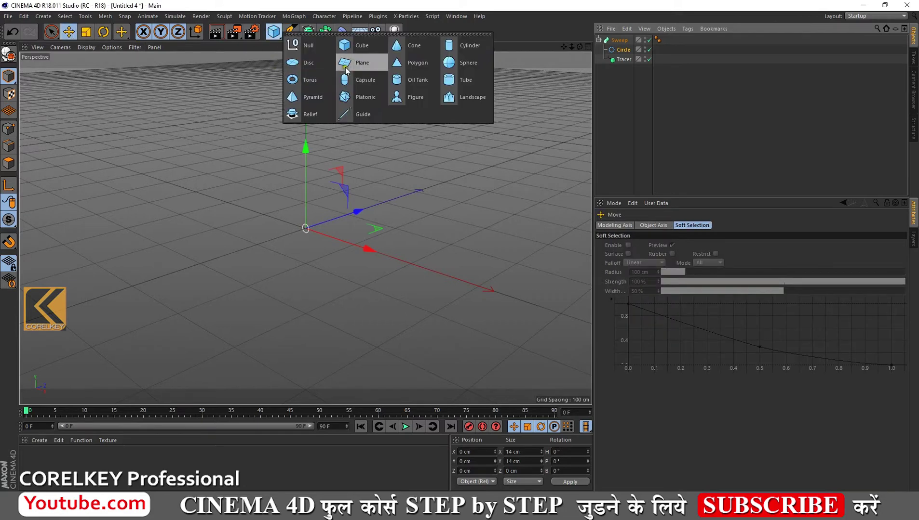
click(354, 50)
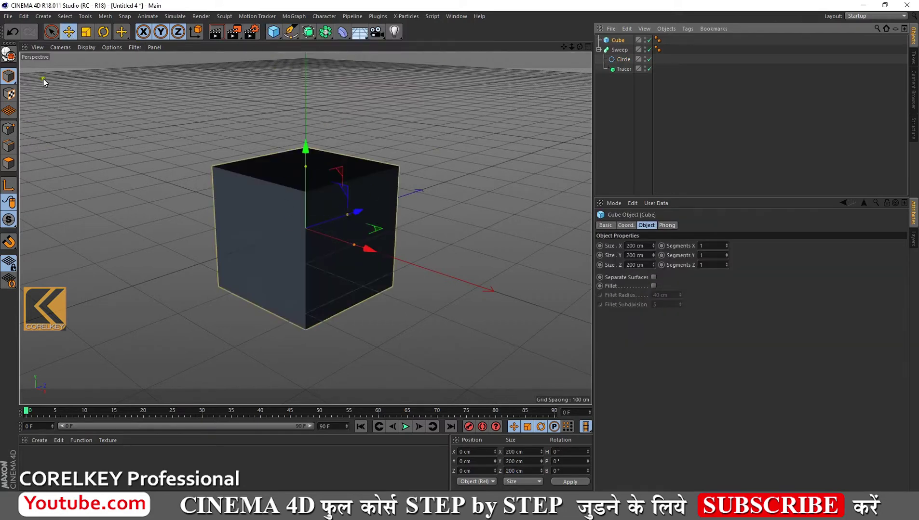
click(86, 32)
mouse_move(296, 238)
mouse_down()
mouse_move(460, 253)
mouse_move(292, 243)
mouse_up()
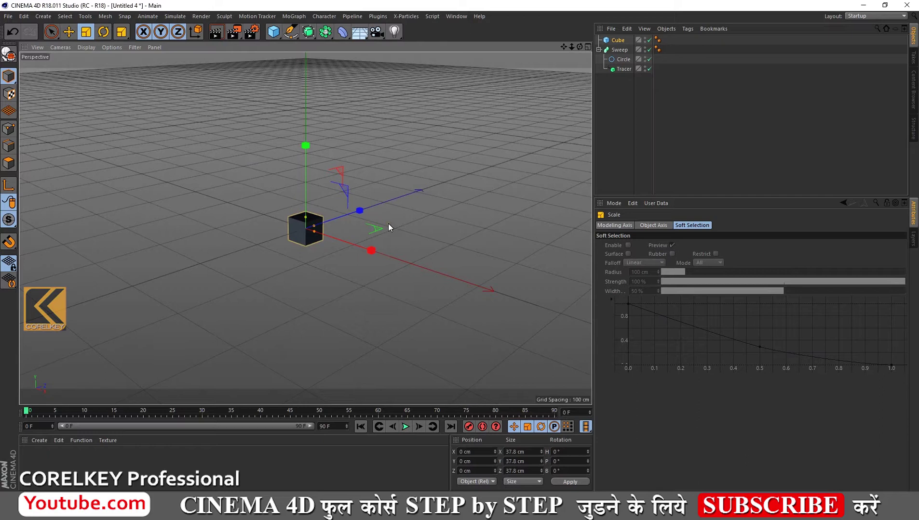
Keyframe the cube near the camera at frame 0 and far right at frame 85
click(69, 33)
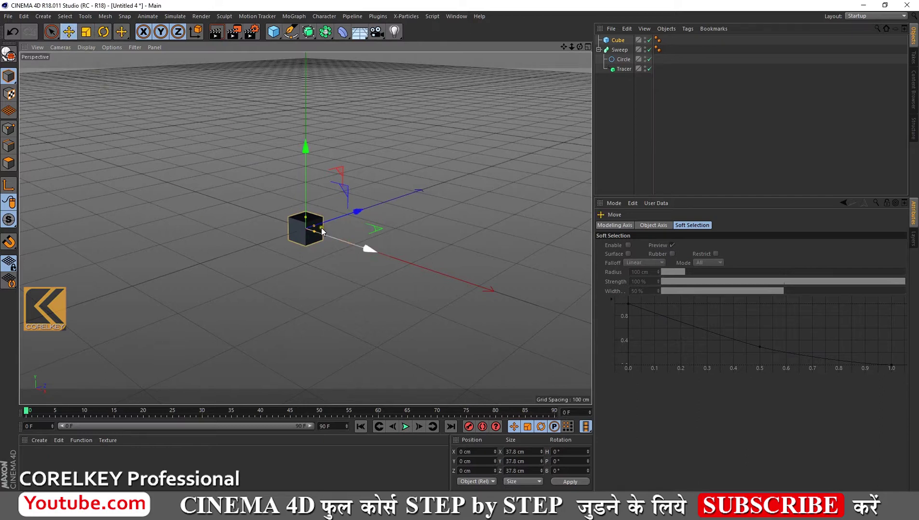
drag(336, 219, 200, 348)
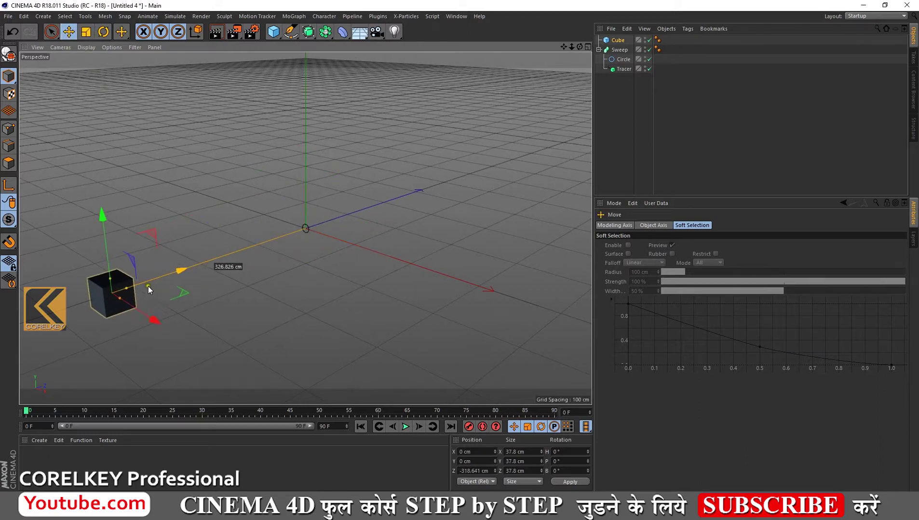
click(473, 427)
drag(31, 411, 526, 411)
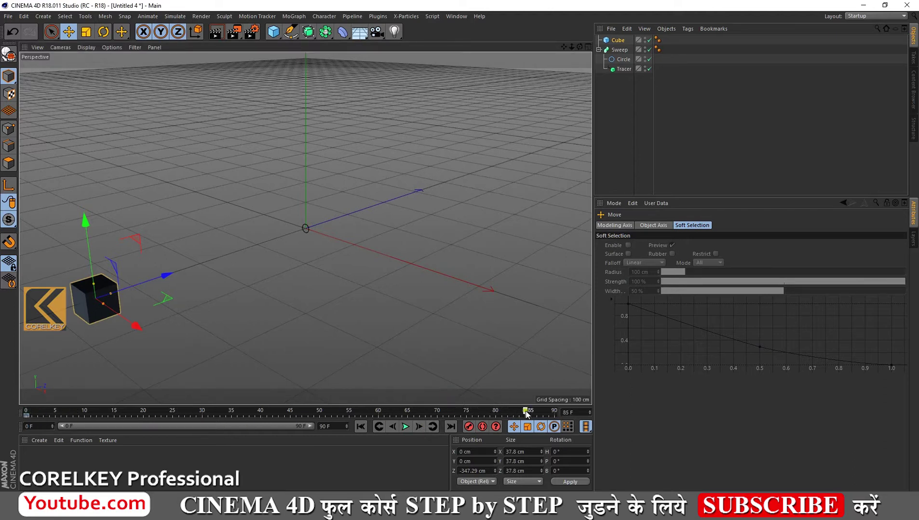
drag(165, 275, 530, 154)
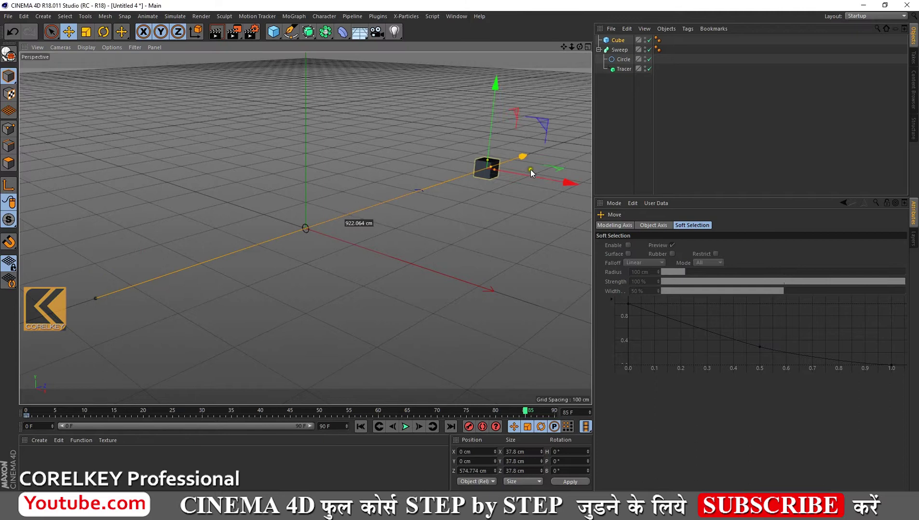
click(468, 427)
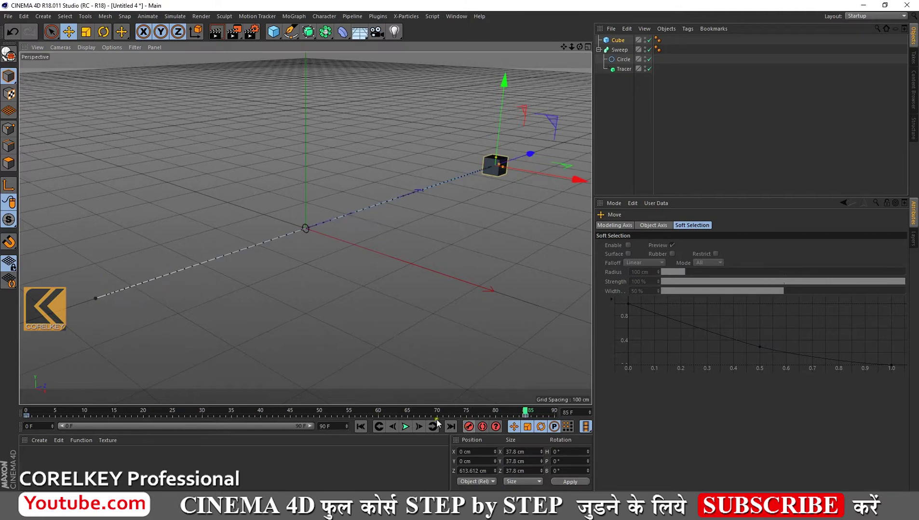
Keyframe the cube raised at frame 43, rewind to frame 0, and select the Tracer
click(279, 413)
drag(364, 187, 353, 85)
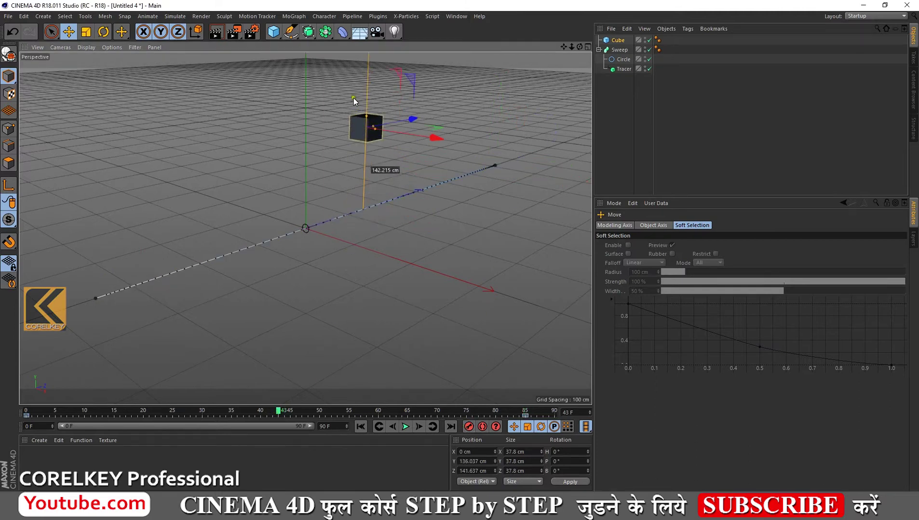
click(468, 427)
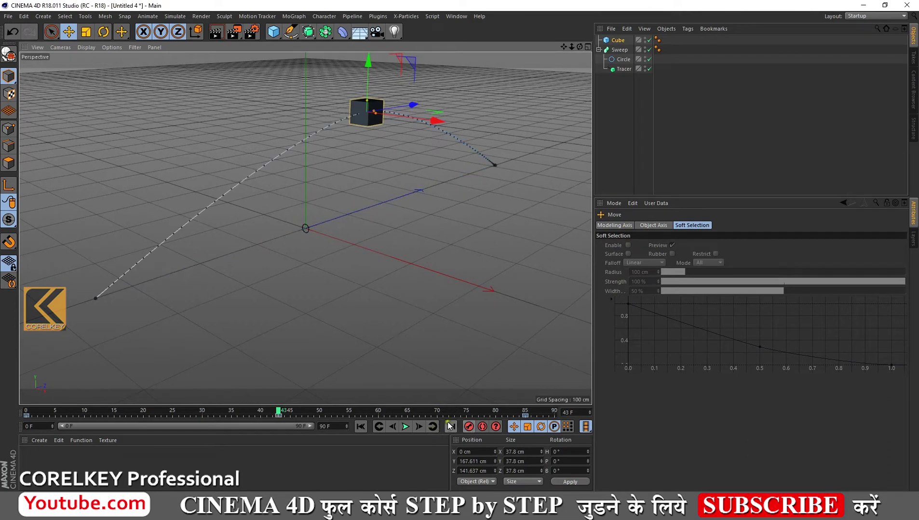
mouse_move(278, 412)
mouse_down()
mouse_move(25, 417)
mouse_move(362, 386)
mouse_move(144, 371)
mouse_up()
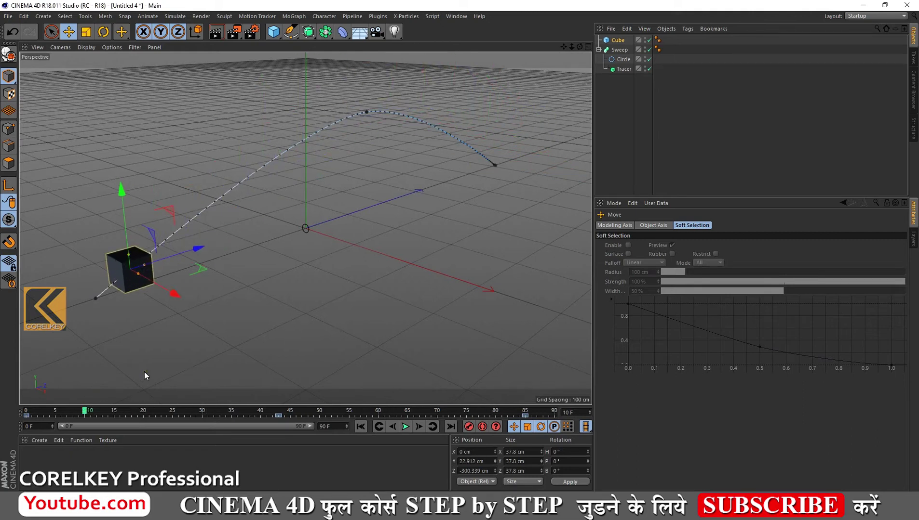
click(621, 69)
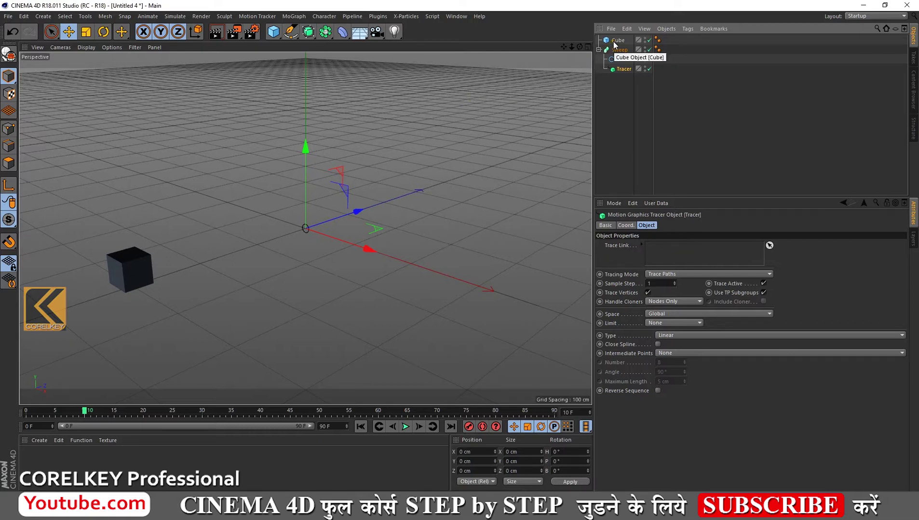
Link the Cube into the Tracer's Trace Link and play the animation to preview the tubes
drag(615, 43, 685, 253)
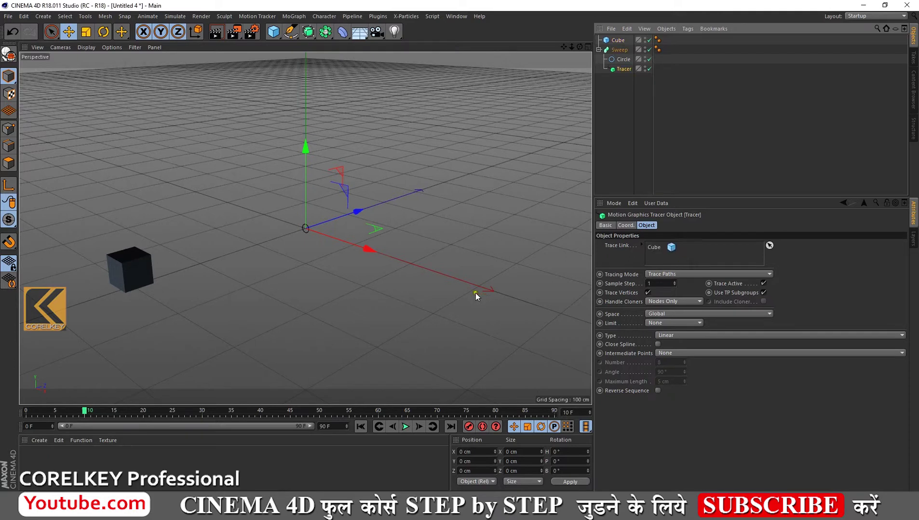
click(360, 428)
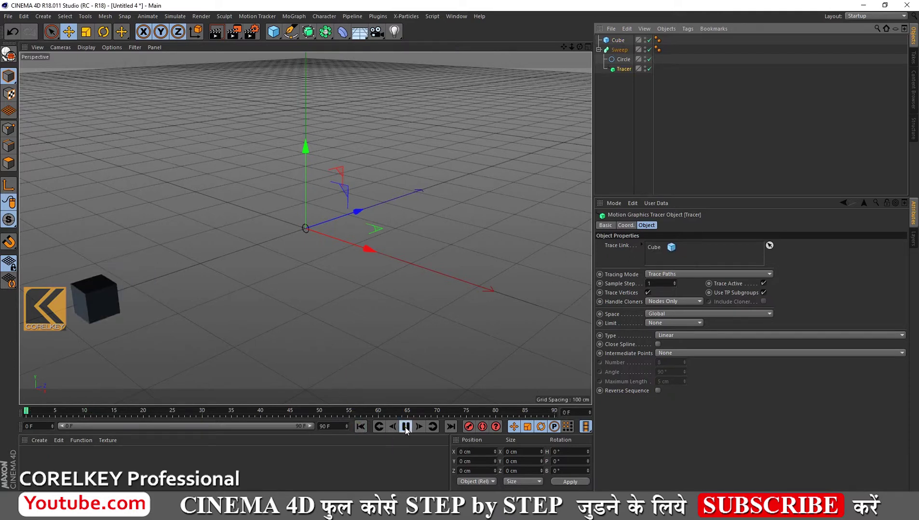
click(405, 427)
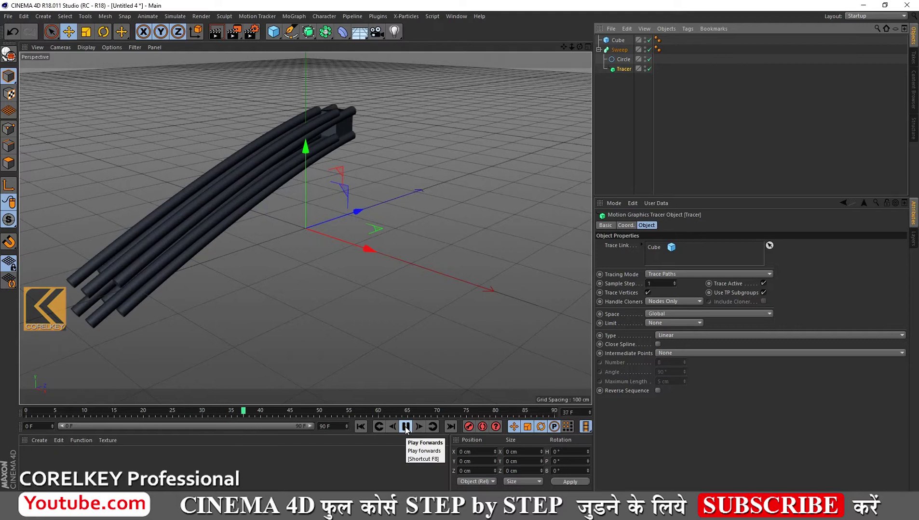
click(405, 427)
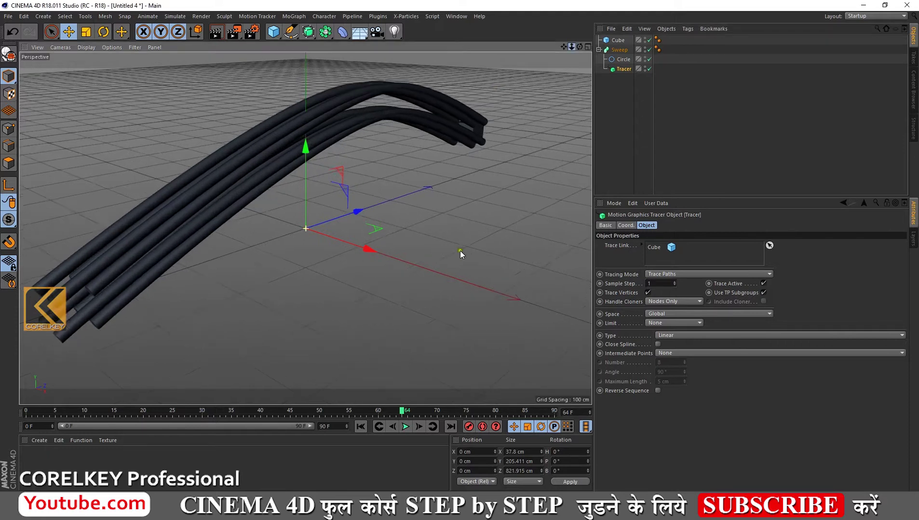
Orbit and reframe the view while replaying to inspect the whole tube bundle
scroll(460, 251, up, 5)
mouse_move(461, 250)
alt+mouse_down()
mouse_move(449, 256)
mouse_move(575, 56)
mouse_move(464, 251)
mouse_move(453, 251)
mouse_move(581, 46)
mouse_move(457, 252)
mouse_move(517, 54)
mouse_move(444, 299)
alt+mouse_up()
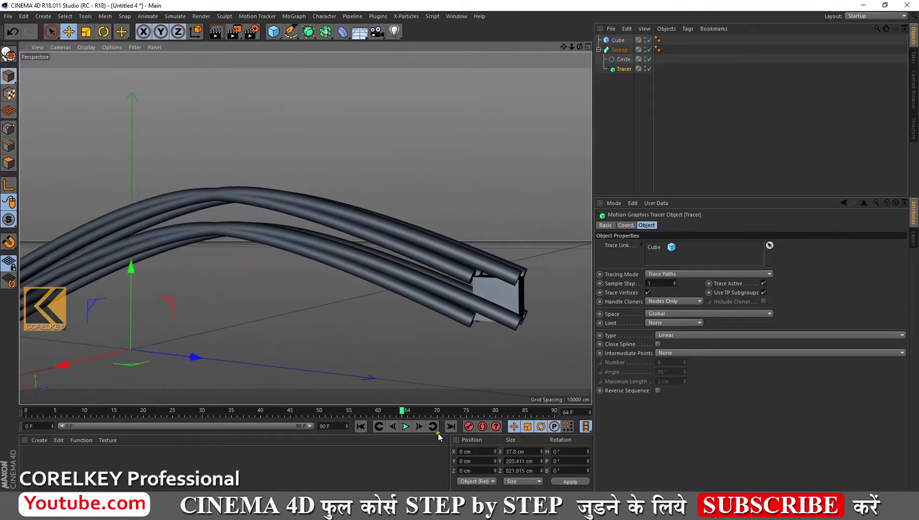
click(405, 427)
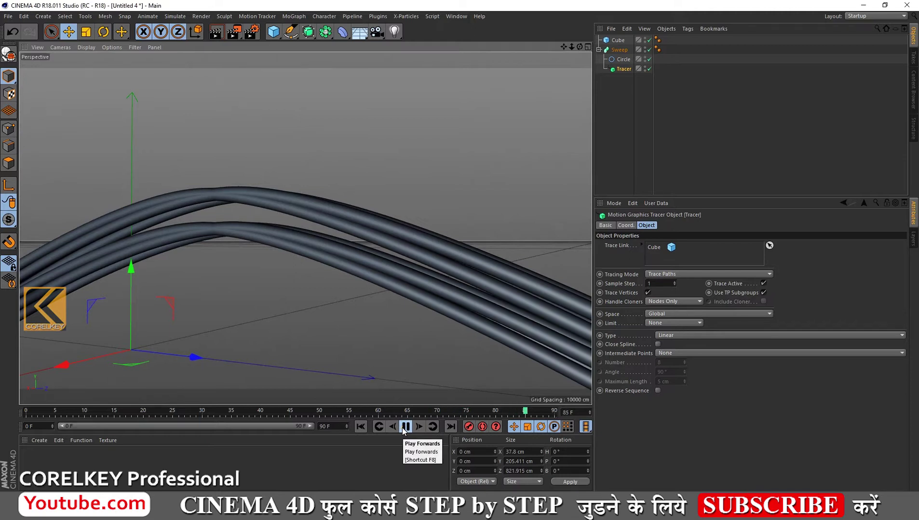
drag(571, 51, 459, 252)
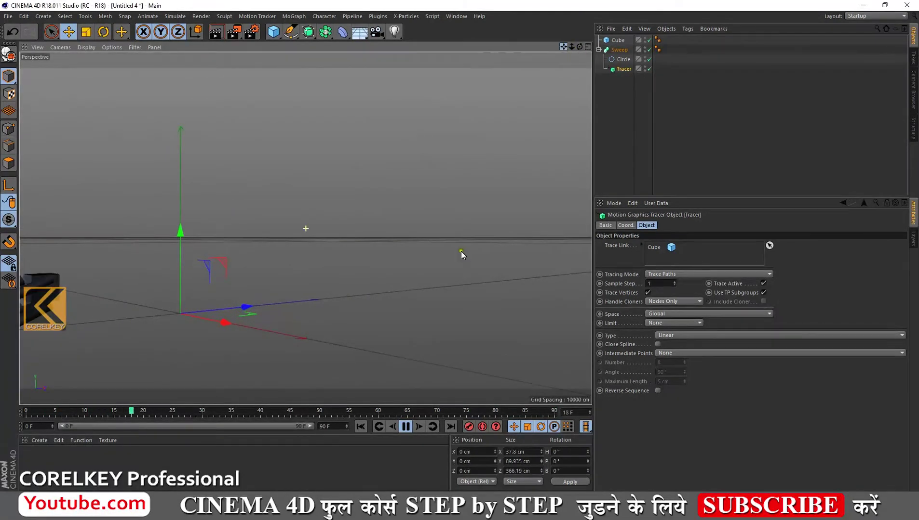
drag(570, 48, 460, 251)
click(405, 427)
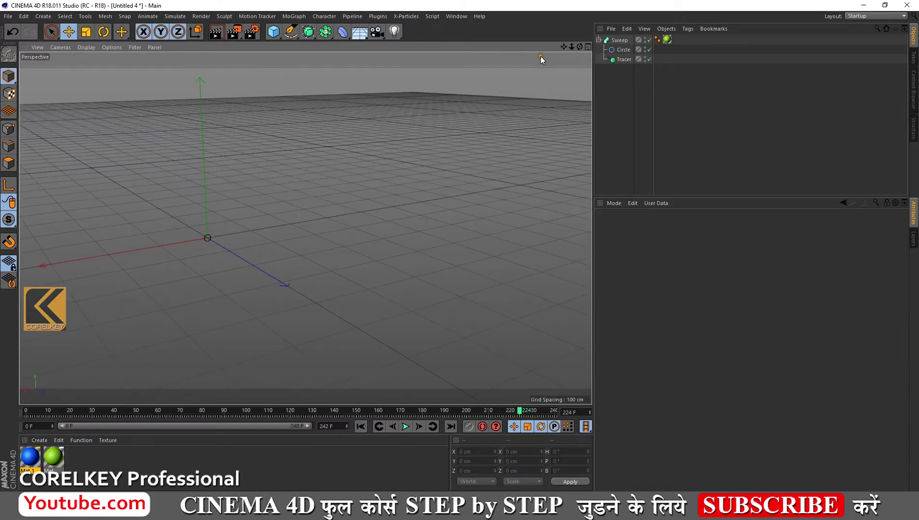
Add a Sphere with an 18 cm radius
drag(565, 47, 555, 63)
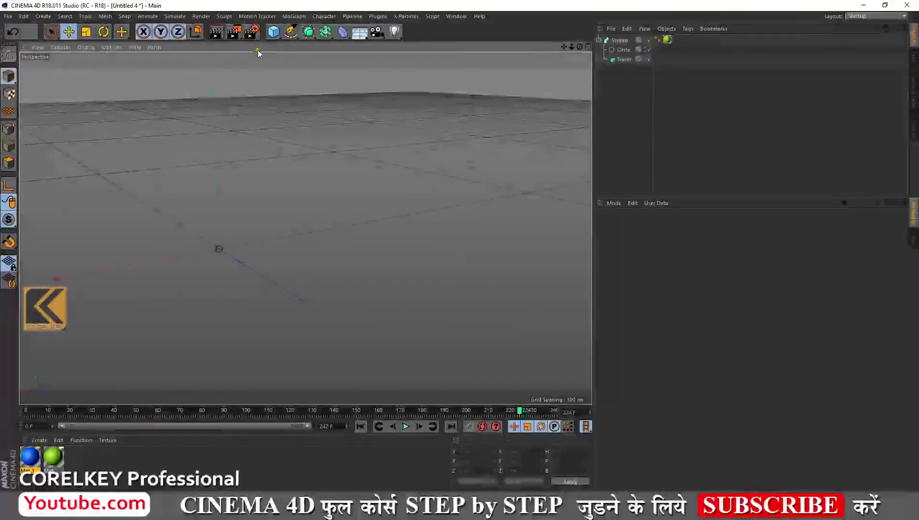
click(272, 37)
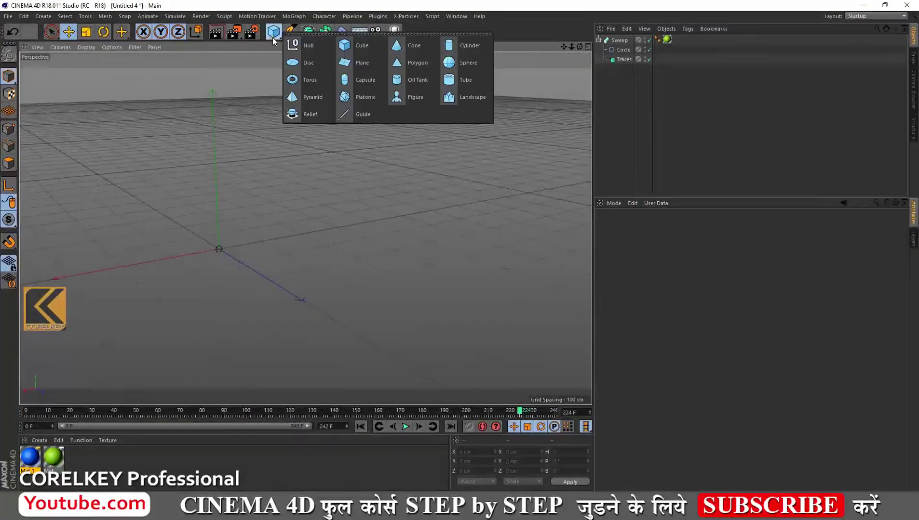
click(455, 64)
drag(672, 245, 673, 265)
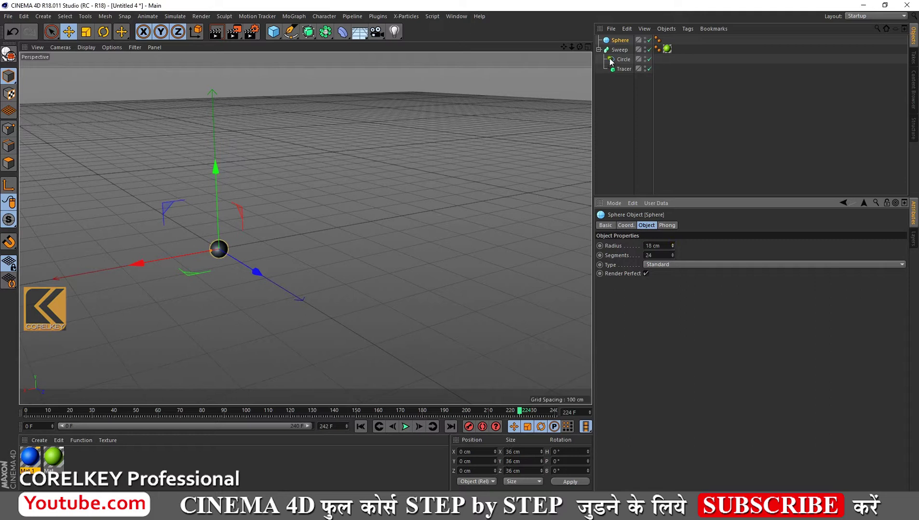
Give the sphere a Vibrate tag with position enabled, larger X/Y/Z amplitudes and frequency 1.77
right_click(619, 43)
mouse_move(647, 46)
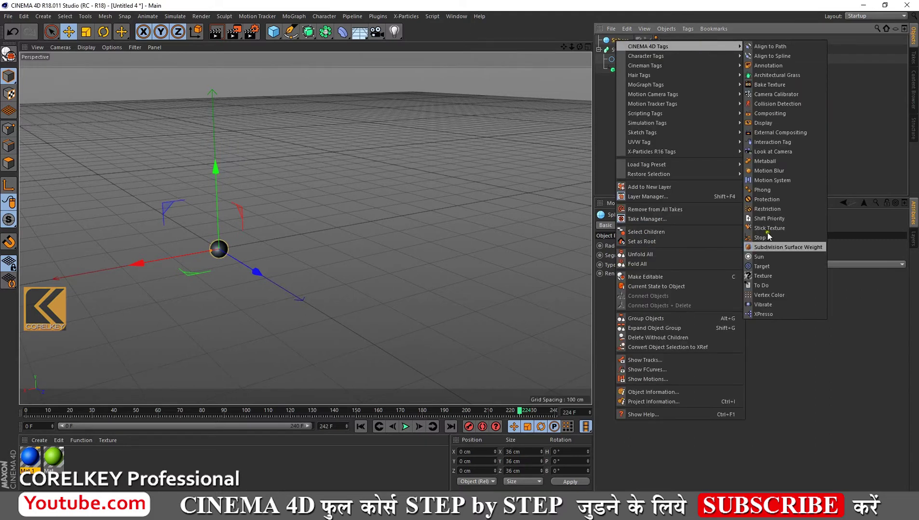
click(773, 304)
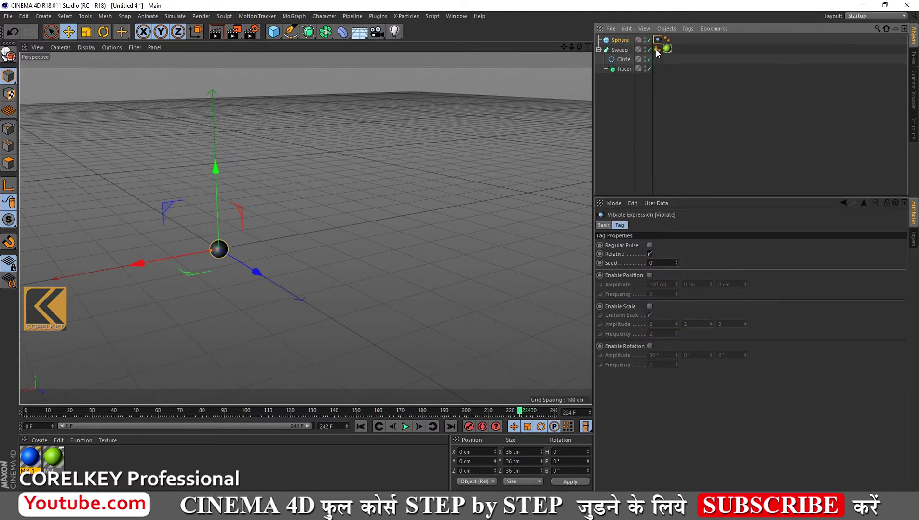
click(650, 275)
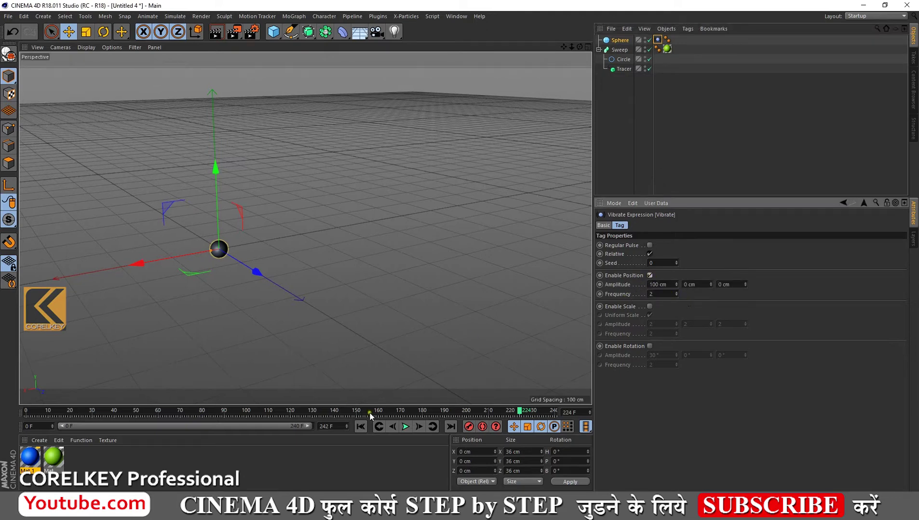
click(360, 426)
click(404, 427)
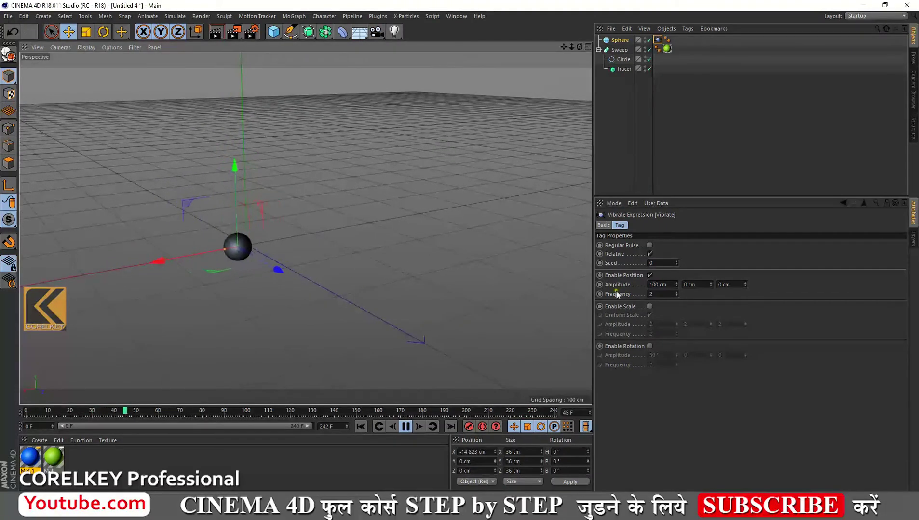
mouse_move(710, 283)
mouse_down()
mouse_move(710, 273)
mouse_move(711, 317)
mouse_up()
drag(745, 284, 750, 143)
mouse_move(679, 286)
mouse_down()
mouse_move(676, 274)
mouse_move(672, 312)
mouse_move(675, 302)
mouse_up()
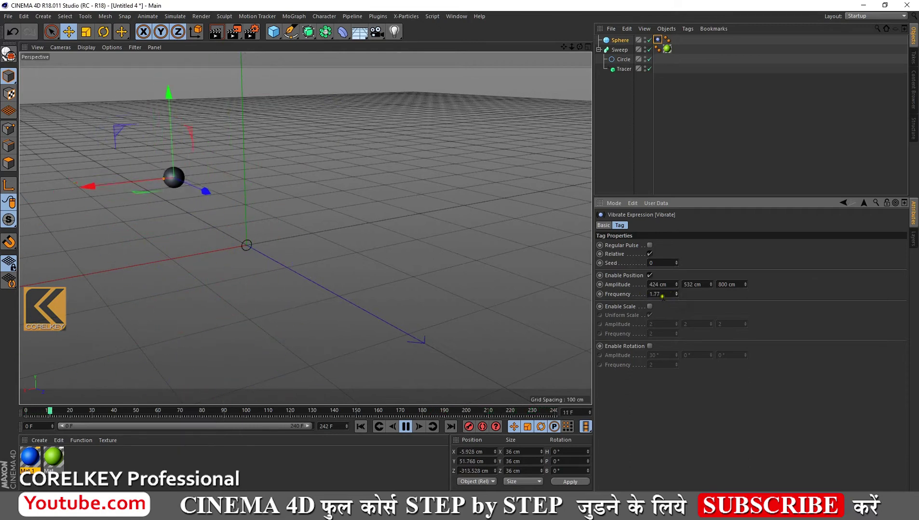
alt+drag(335, 266, 176, 336)
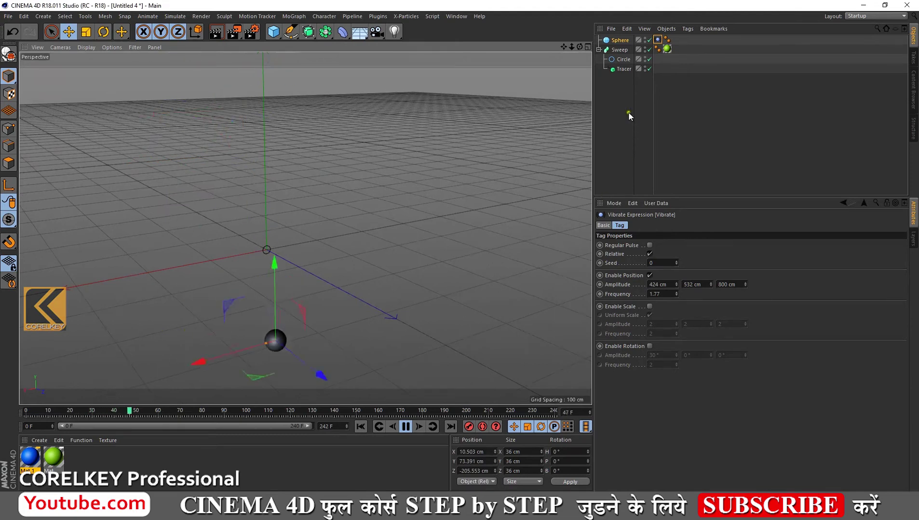
Link the sphere into the Tracer's Trace Link and stop playback
click(619, 69)
drag(619, 40, 658, 257)
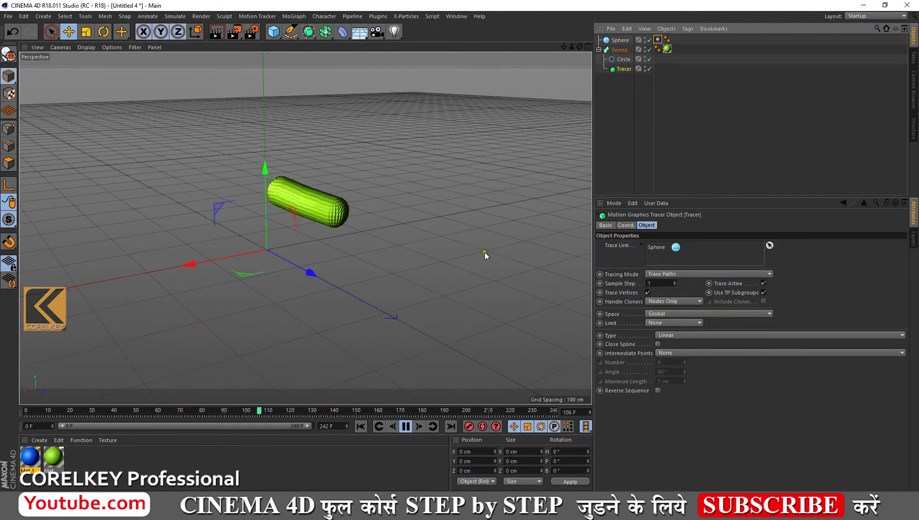
click(412, 426)
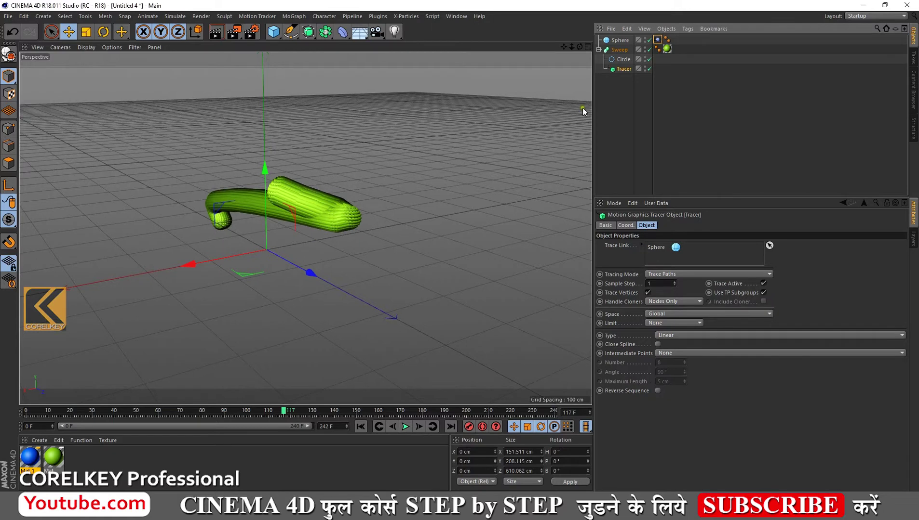
Lower the sphere's Segments from 24 to 3 and replay the animation to check the tubes
click(623, 41)
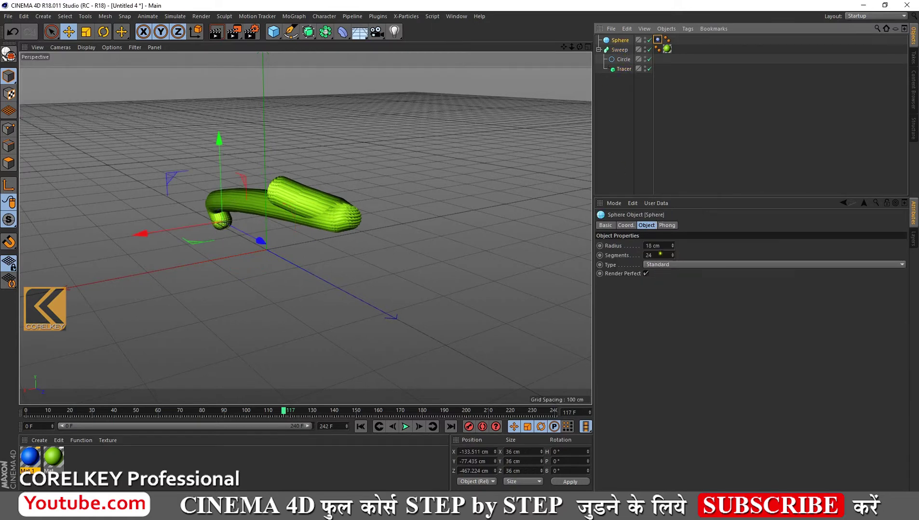
click(672, 257)
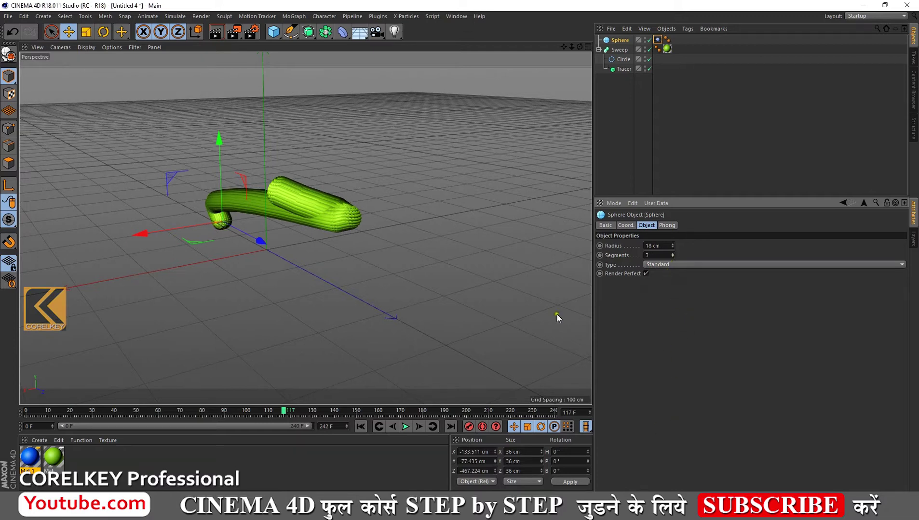
click(361, 426)
click(404, 426)
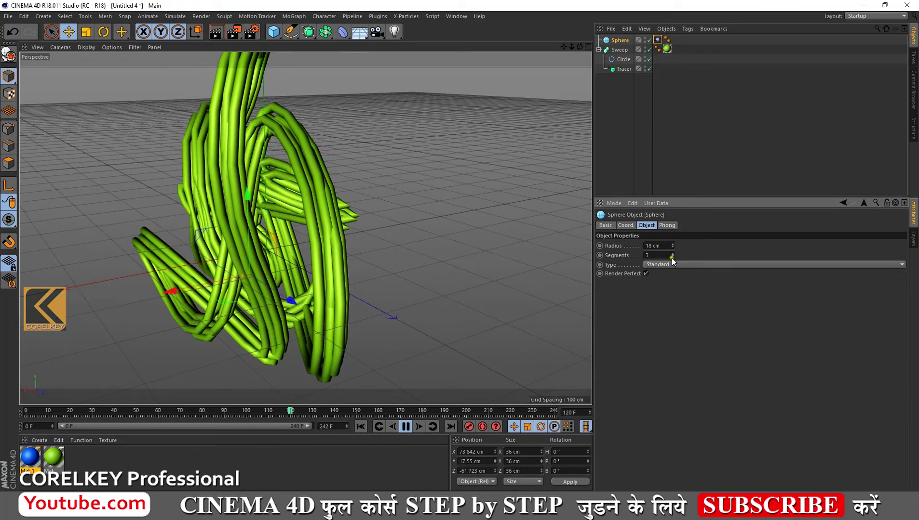
click(361, 427)
click(401, 428)
Set the sweep profile Circle's radius to 1 cm
click(623, 60)
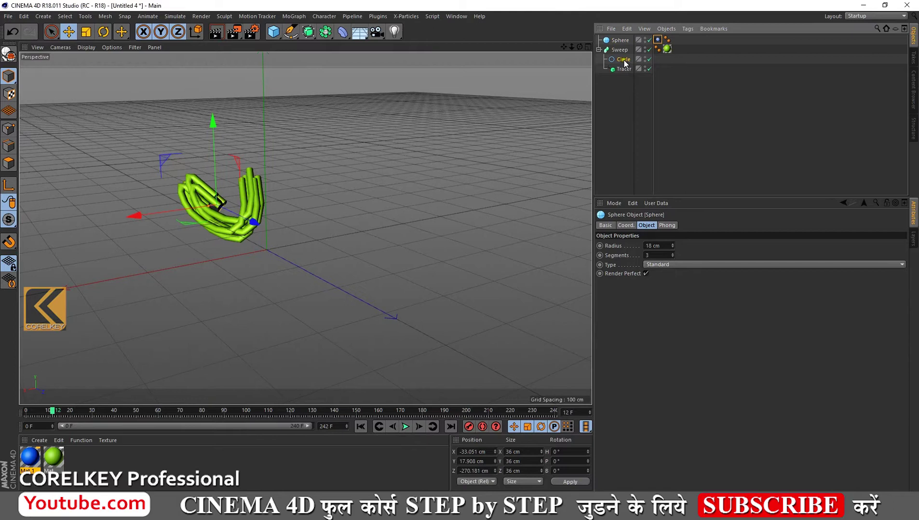
drag(684, 263, 685, 266)
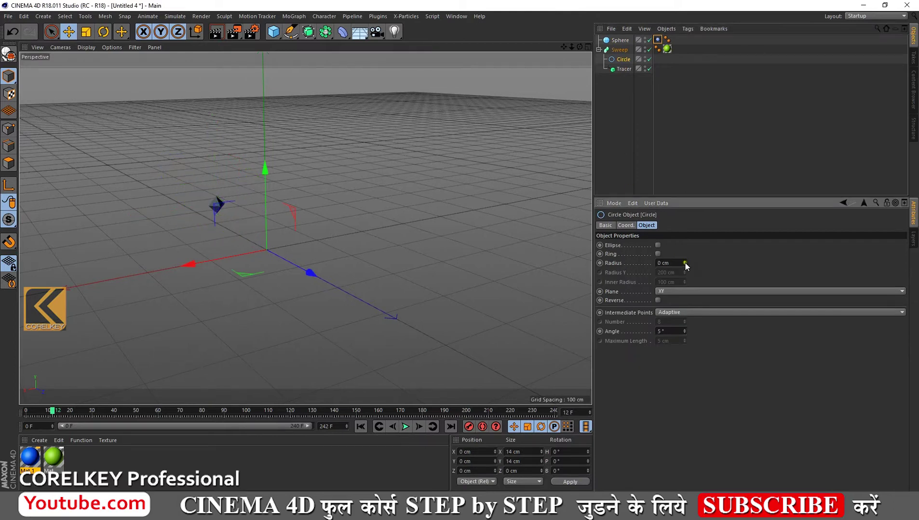
click(684, 261)
Replay the animation and orbit the view to inspect the thin strands, then select the sphere
click(361, 427)
click(405, 427)
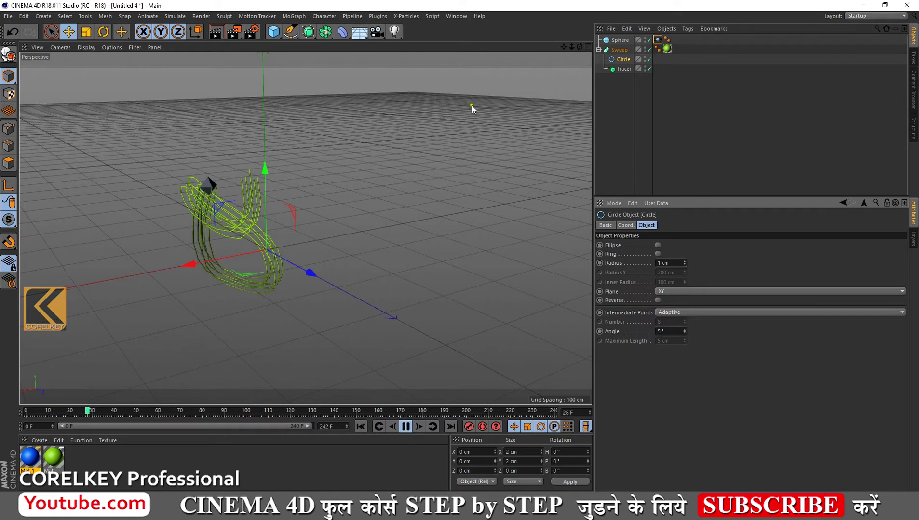
mouse_move(579, 47)
mouse_down()
mouse_move(463, 260)
mouse_move(456, 239)
mouse_up()
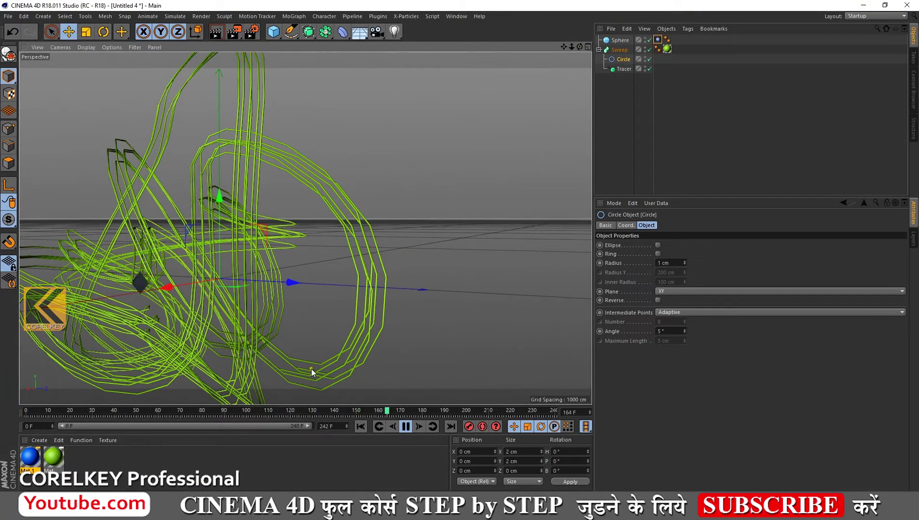
click(407, 427)
click(620, 41)
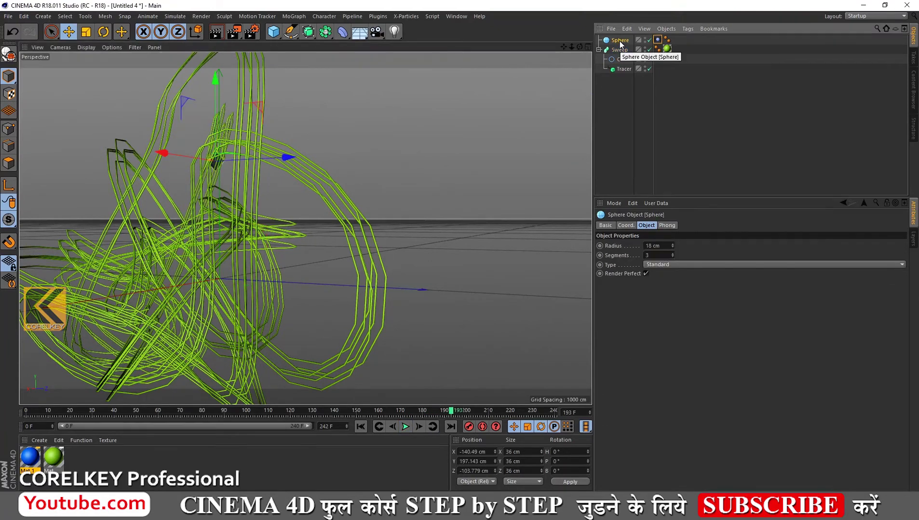
Replace the sphere with a Text spline whose content is the single letter 'T'
key(Delete)
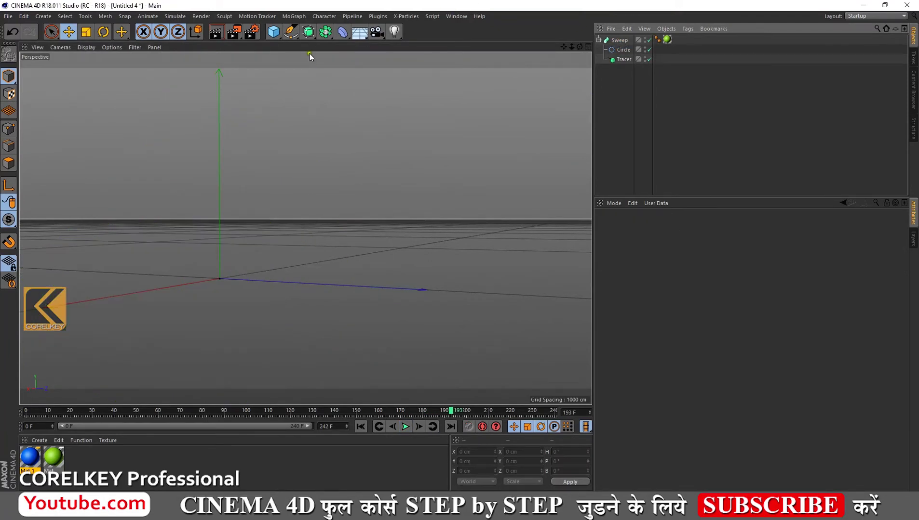
click(294, 36)
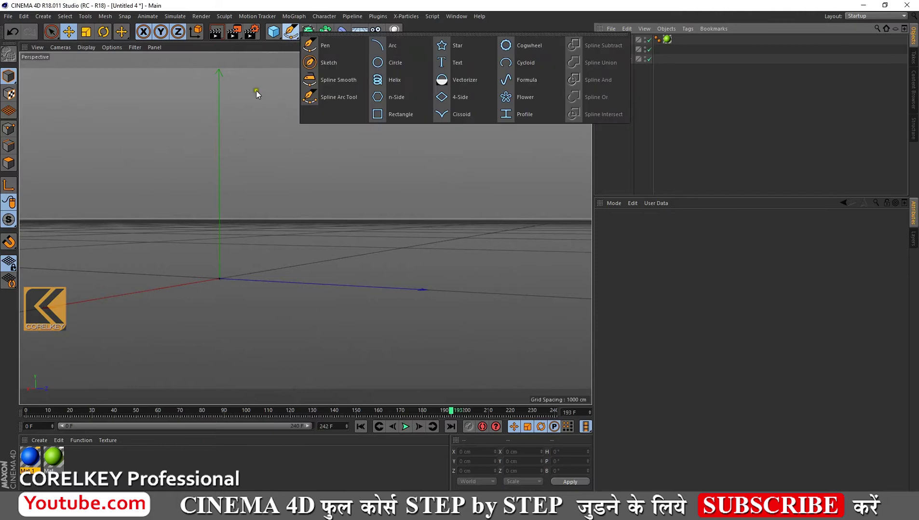
click(446, 64)
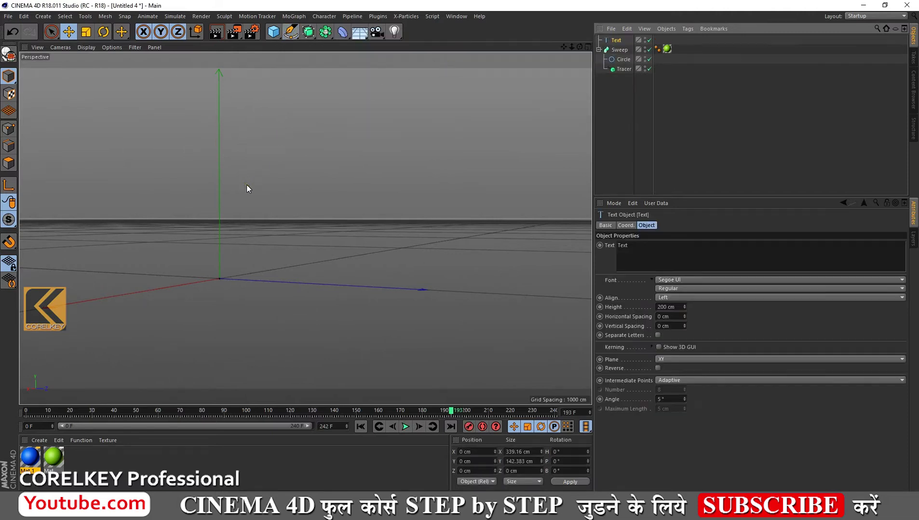
drag(580, 46, 534, 254)
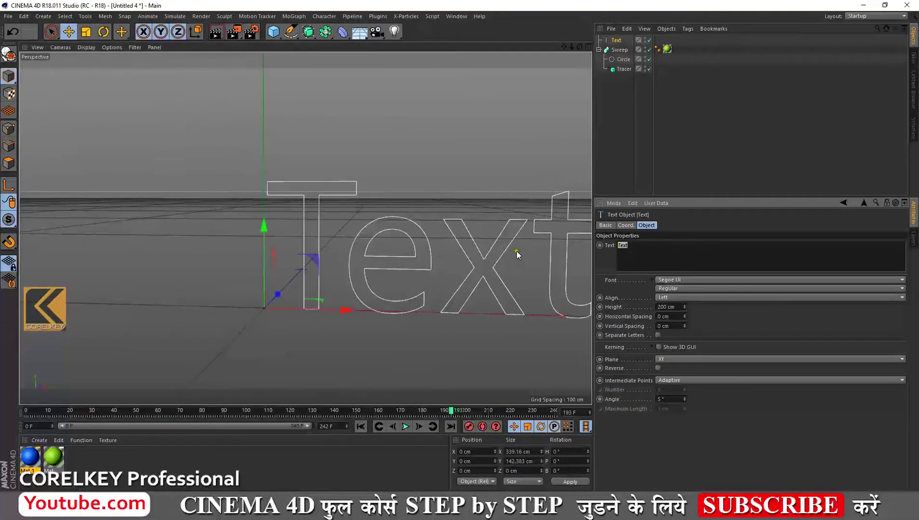
text(T)
key(Return)
click(611, 162)
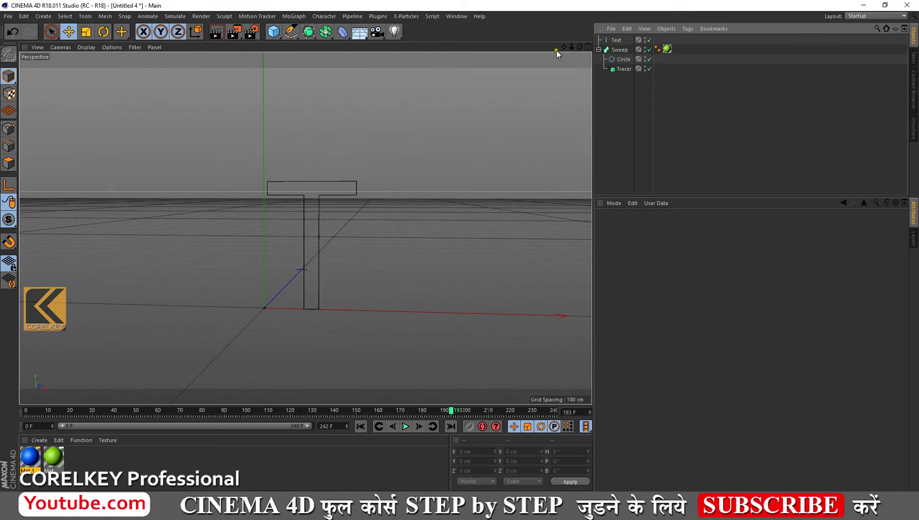
Add a Light and make the Text object an editable spline
click(394, 31)
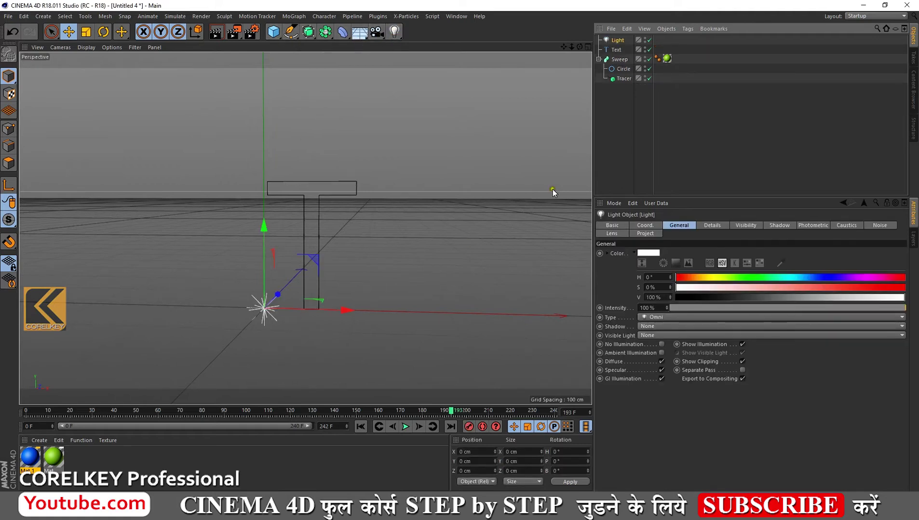
click(616, 50)
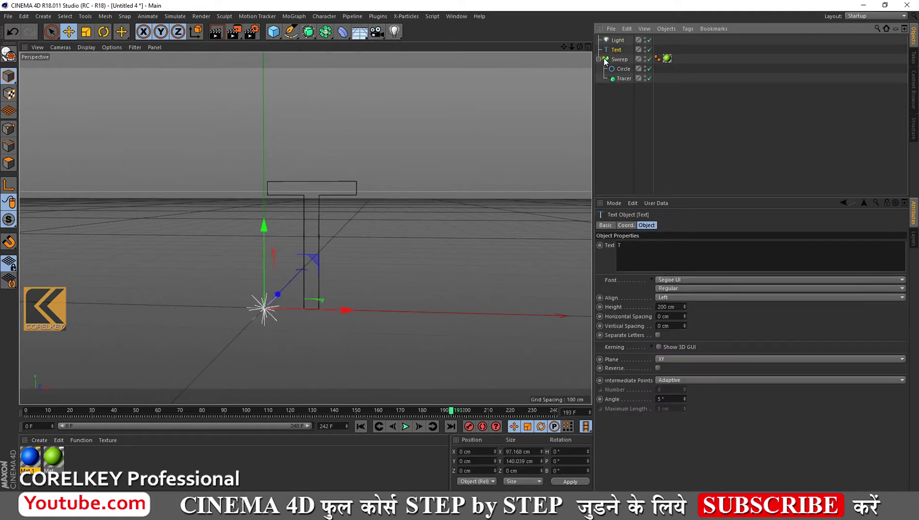
click(12, 56)
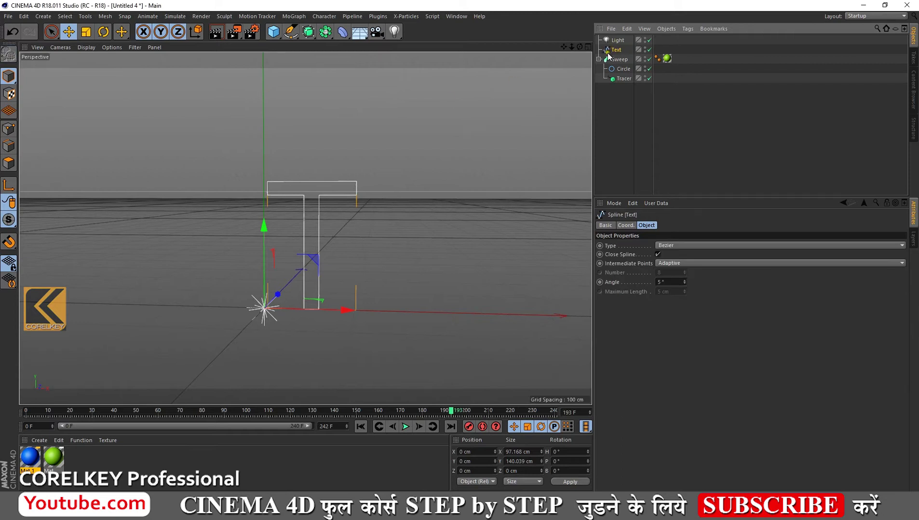
Give the Light an Align to Spline tag following the Text spline at Position 100%
click(617, 40)
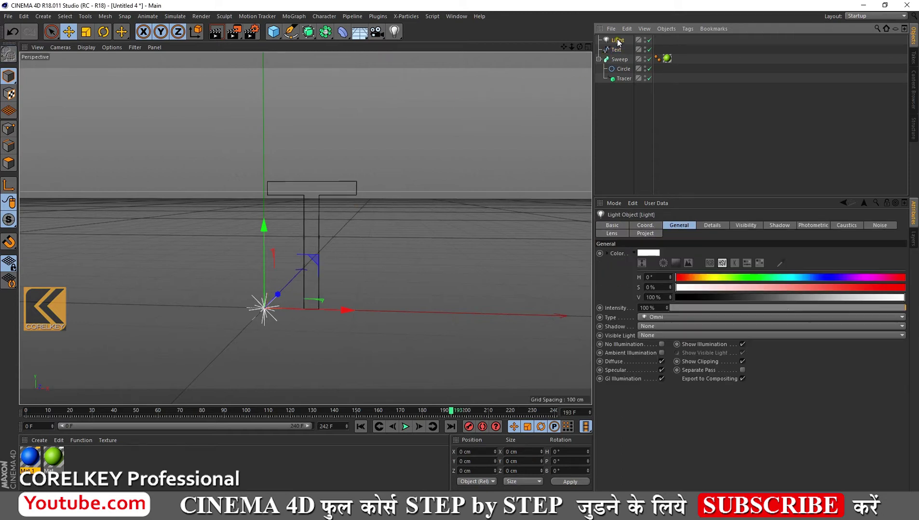
right_click(617, 40)
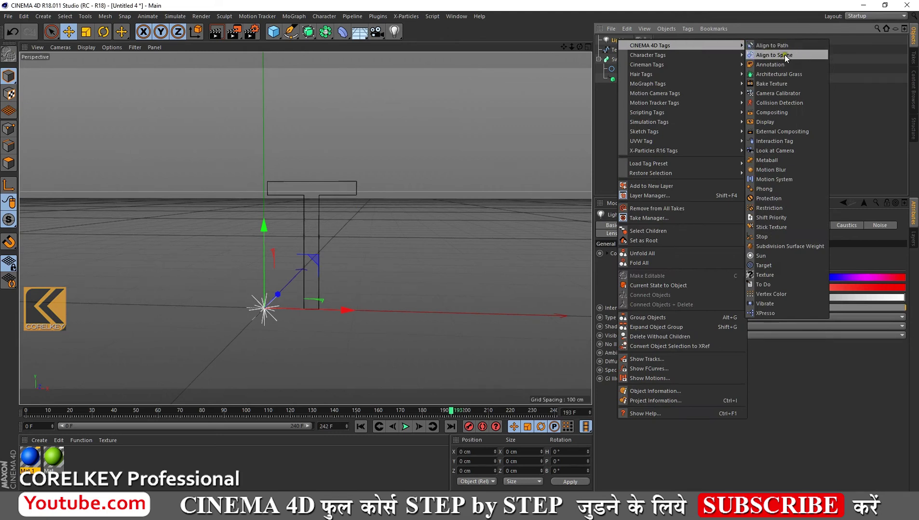
click(784, 55)
mouse_move(617, 50)
mouse_down()
mouse_move(646, 92)
mouse_move(658, 247)
mouse_up()
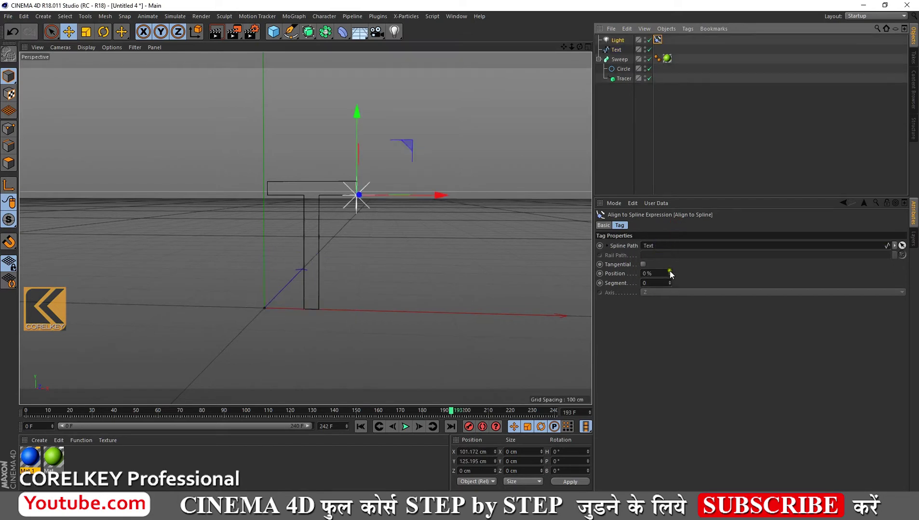
drag(670, 272, 669, 272)
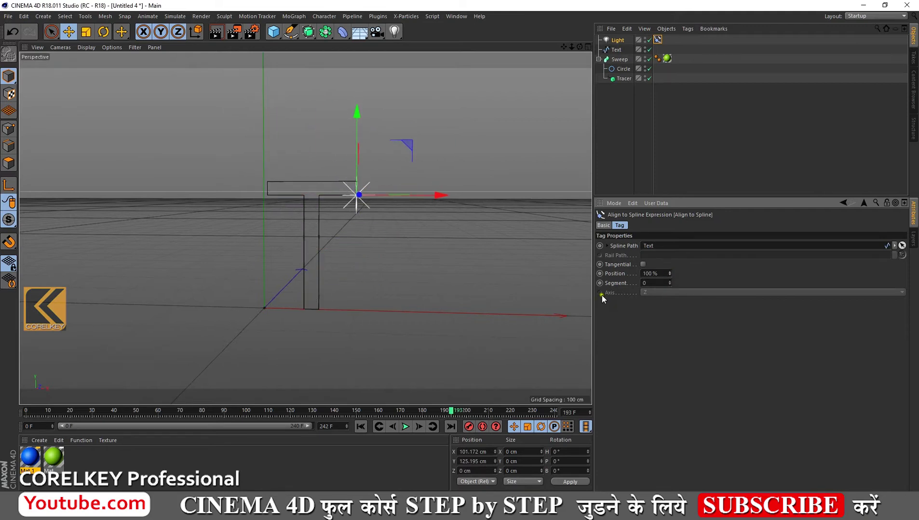
Keyframe the light's spline Position at frame 0, then at 0% on frame 129
click(362, 428)
click(600, 274)
click(310, 414)
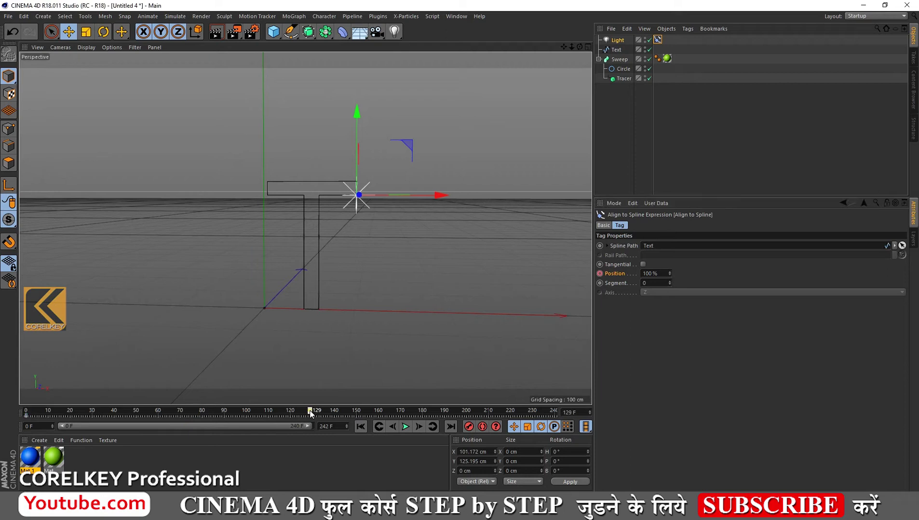
drag(668, 274, 669, 274)
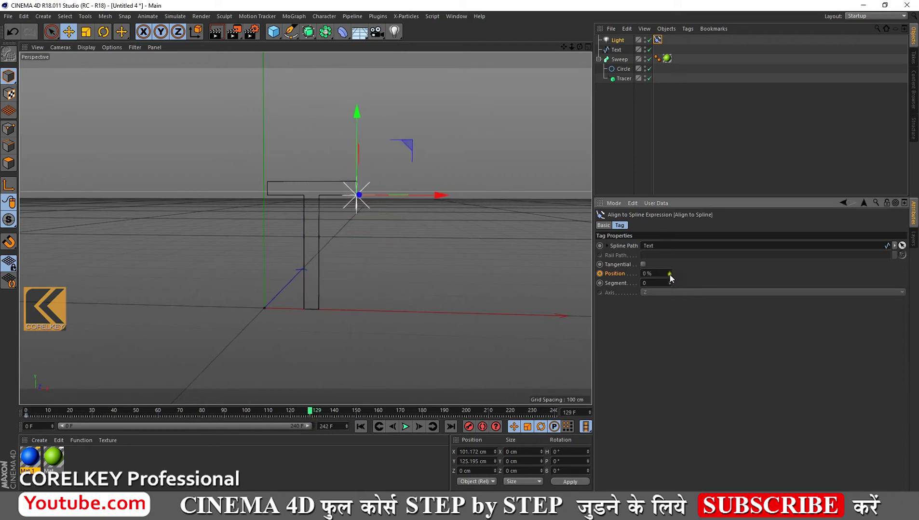
click(600, 274)
Play back the light's path motion and set Light as the Tracer's Trace Link
click(364, 429)
click(406, 427)
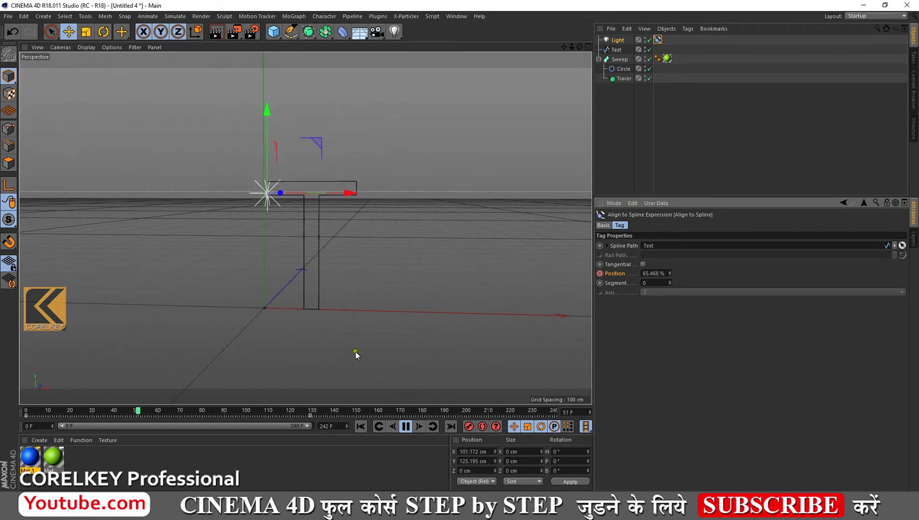
click(405, 427)
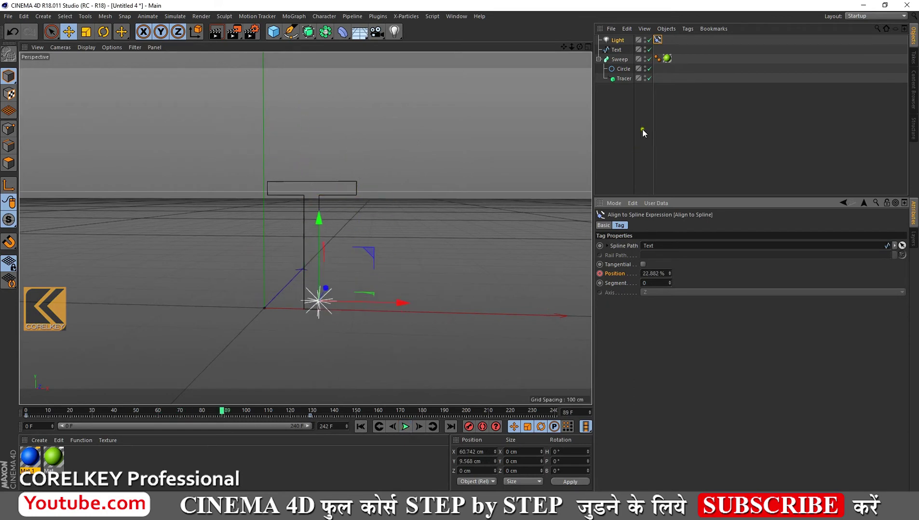
click(622, 80)
drag(617, 40, 661, 248)
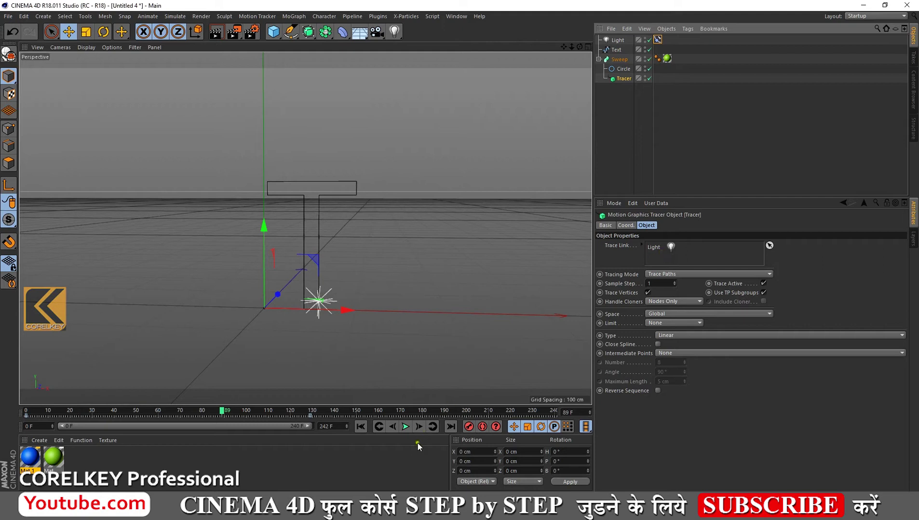
Replay the animation, enlarge the Circle profile radius to 2 cm, and add a second light
click(360, 427)
click(405, 427)
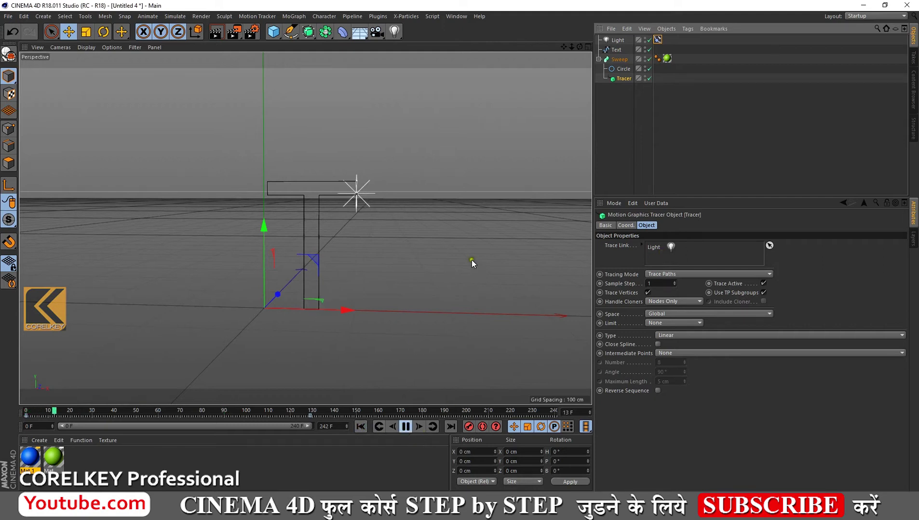
click(624, 69)
drag(685, 262, 684, 277)
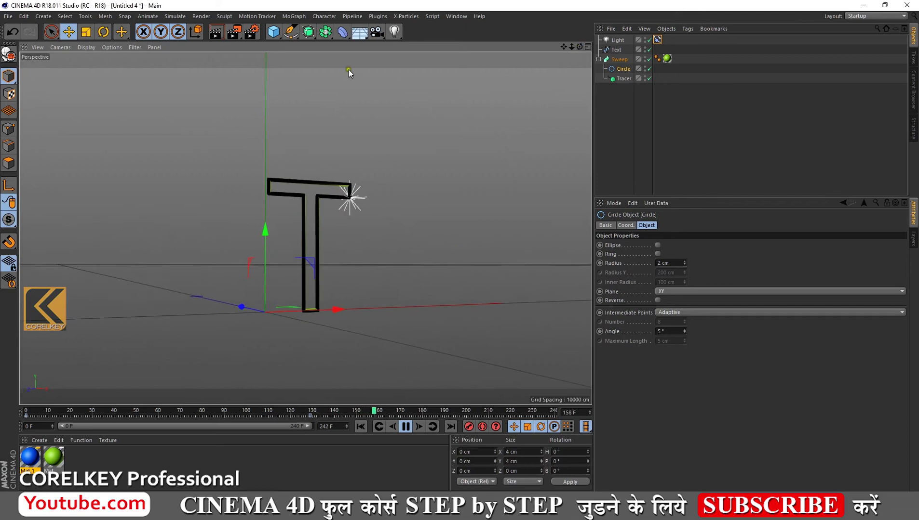
click(394, 32)
Move Light.1 out along its Z axis and scroll the view
drag(241, 307, 323, 362)
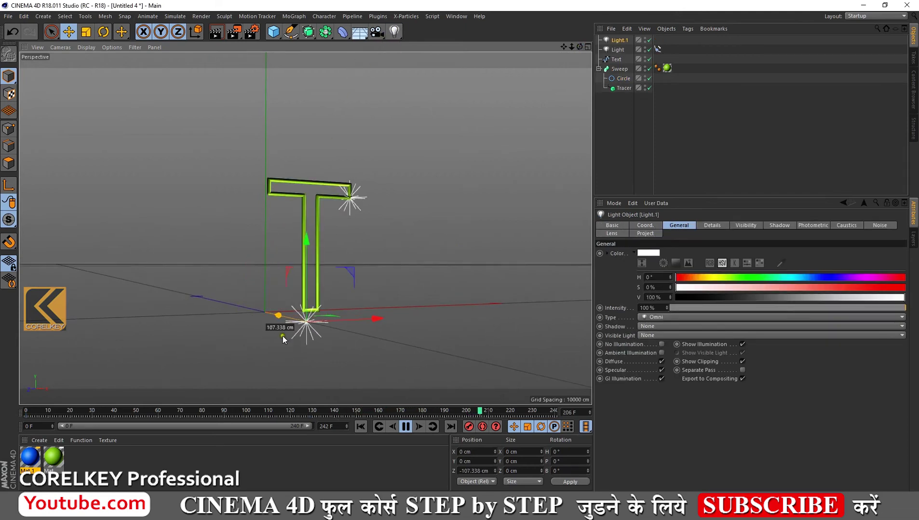
scroll(333, 239, up, 4)
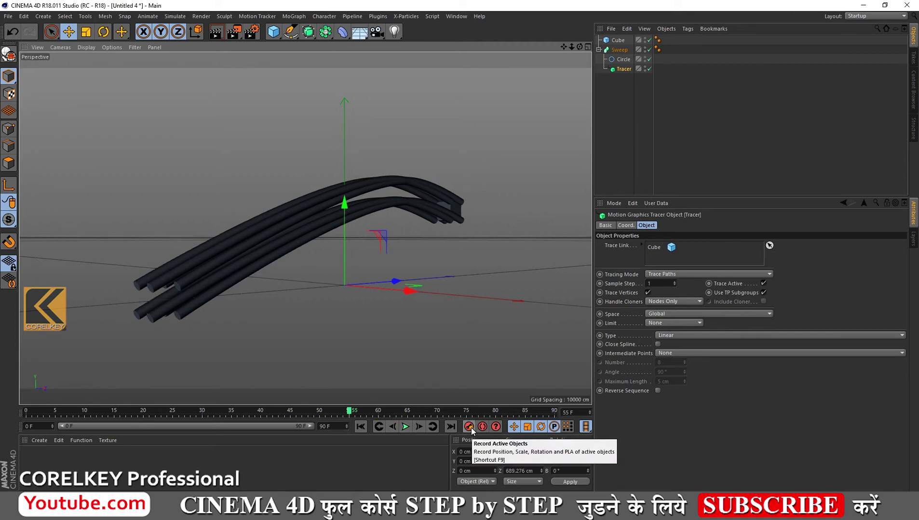
Replace the Cube with a particle Emitter from Simulate > Particles
click(615, 40)
key(Delete)
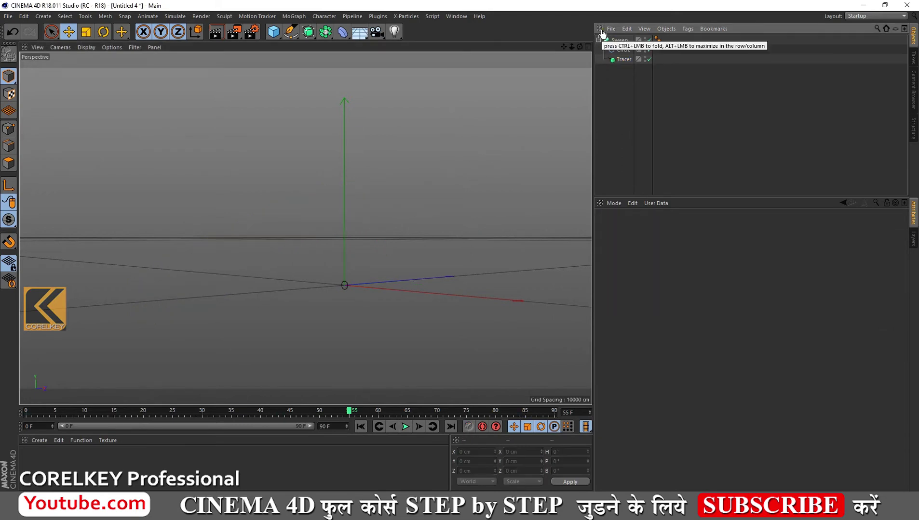
click(138, 19)
mouse_move(174, 16)
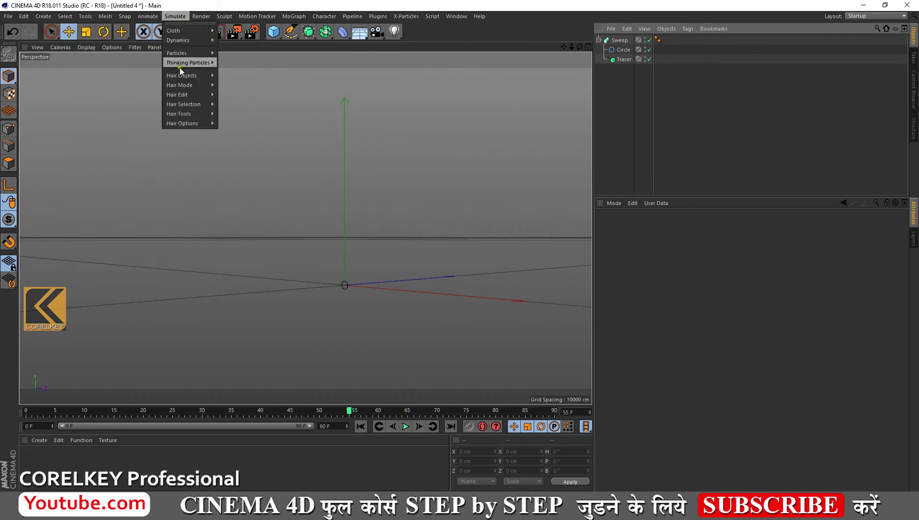
mouse_move(179, 53)
click(232, 56)
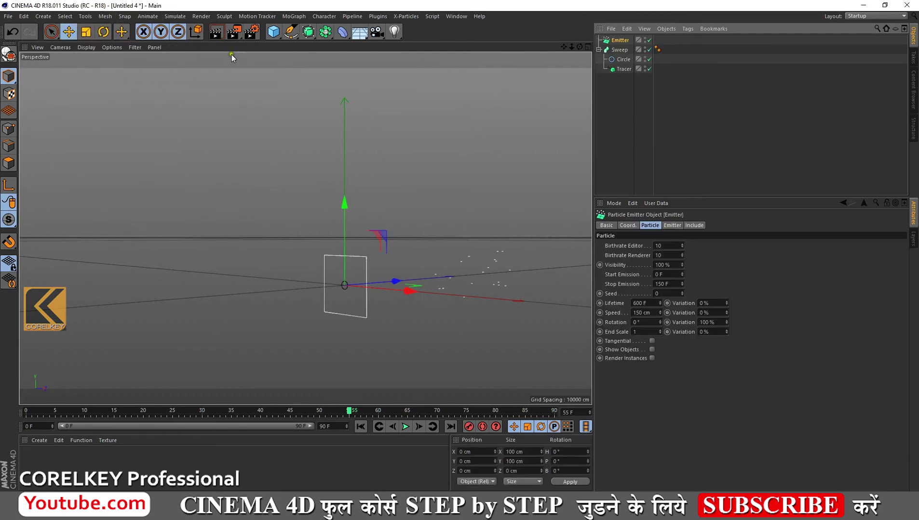
Move the Emitter back to Z −376.998 cm, orbit the view, and play the emission
drag(394, 284, 203, 307)
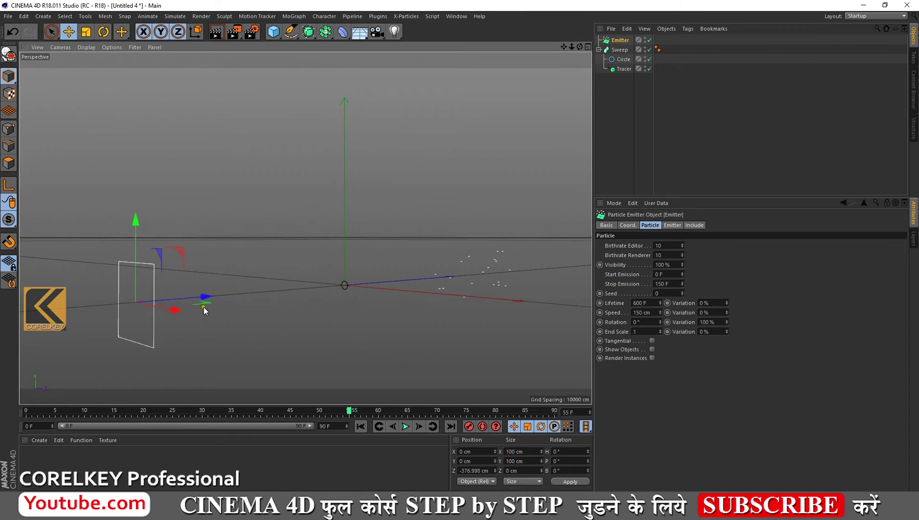
mouse_move(459, 251)
alt+mouse_down()
mouse_move(579, 45)
mouse_move(460, 251)
alt+mouse_up()
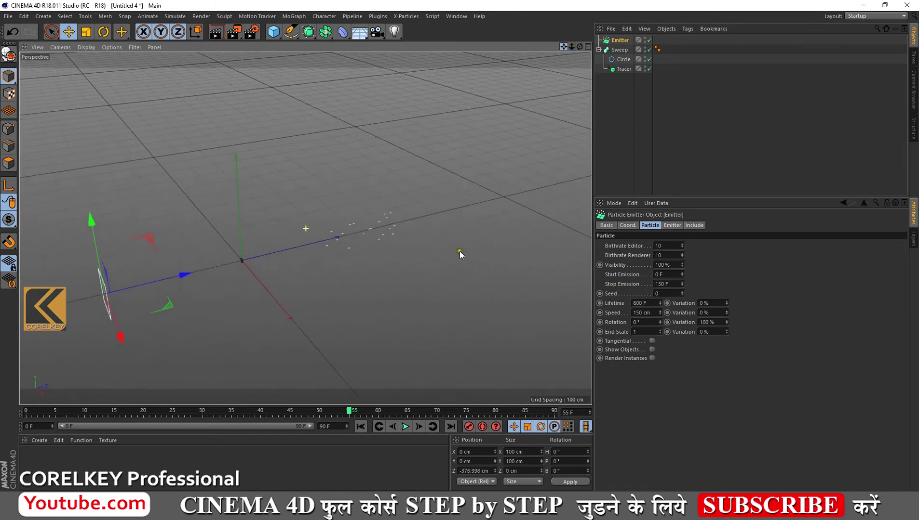
click(404, 427)
click(360, 427)
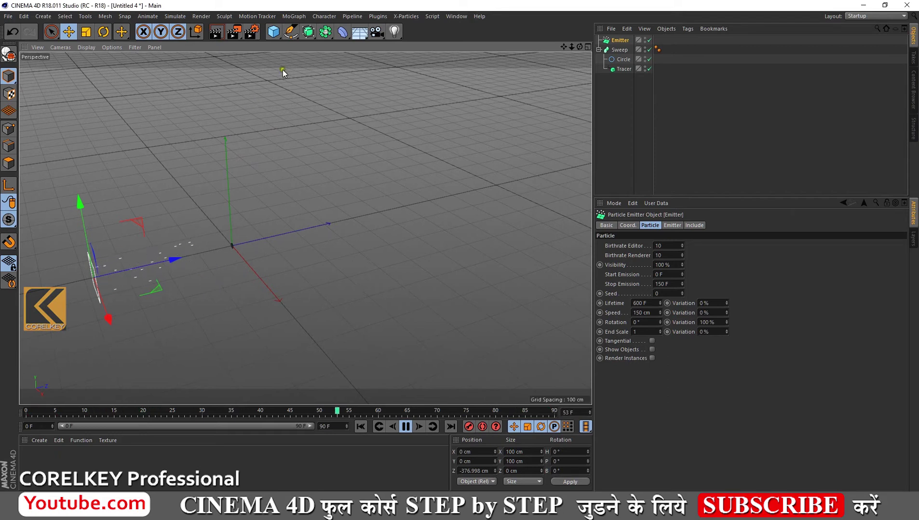
Add a 15 cm Sphere under the Emitter and enable Show Objects
click(274, 39)
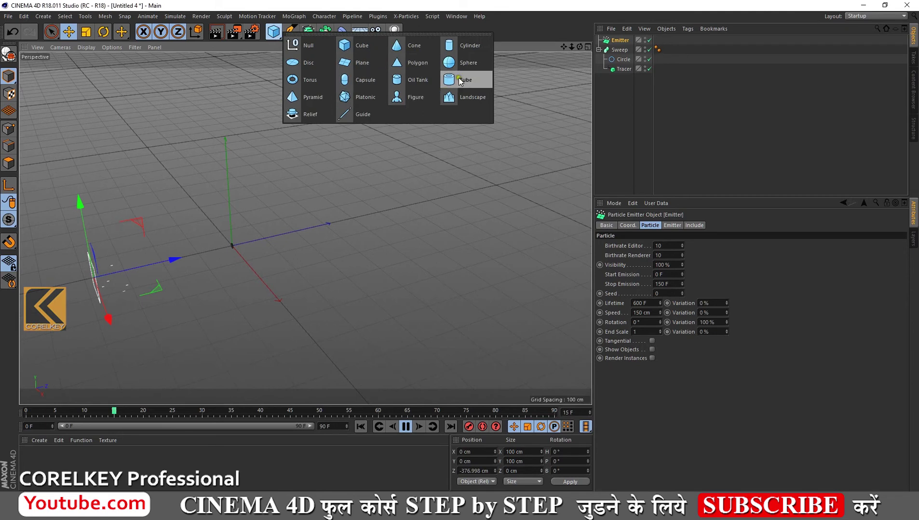
click(455, 63)
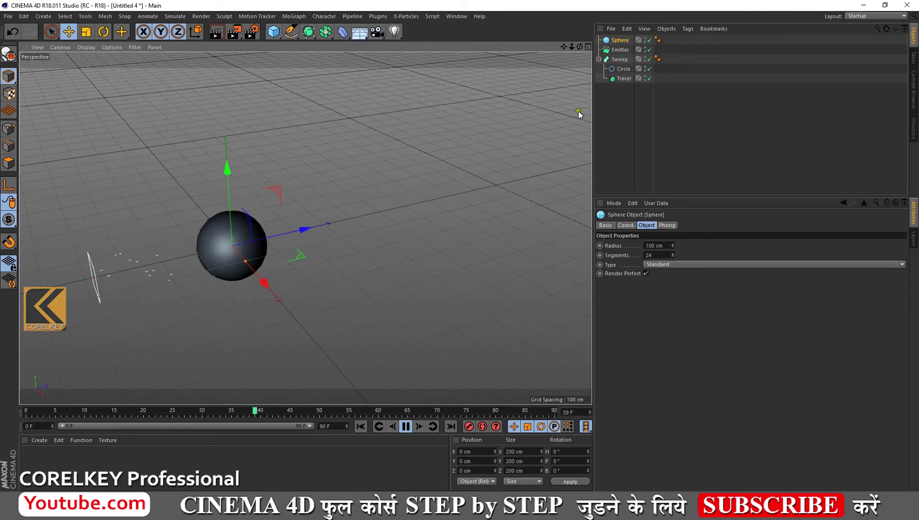
drag(673, 247, 673, 249)
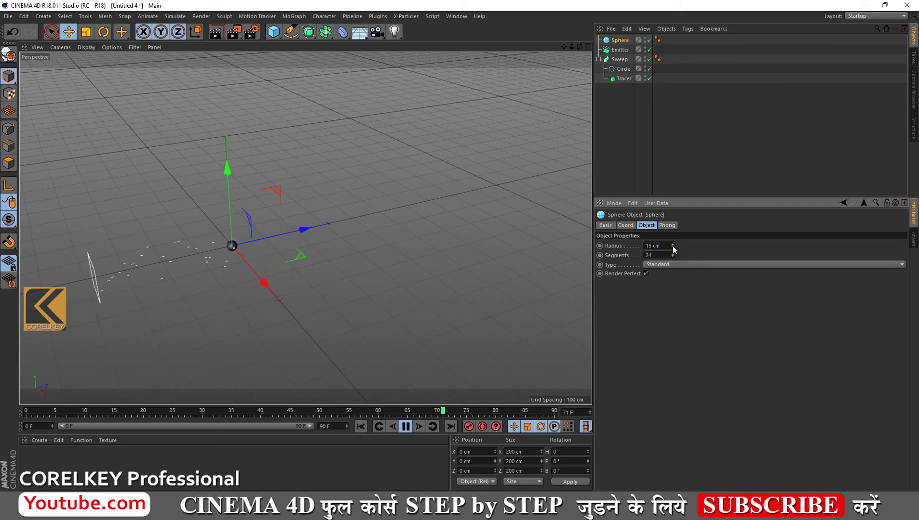
drag(621, 45, 622, 48)
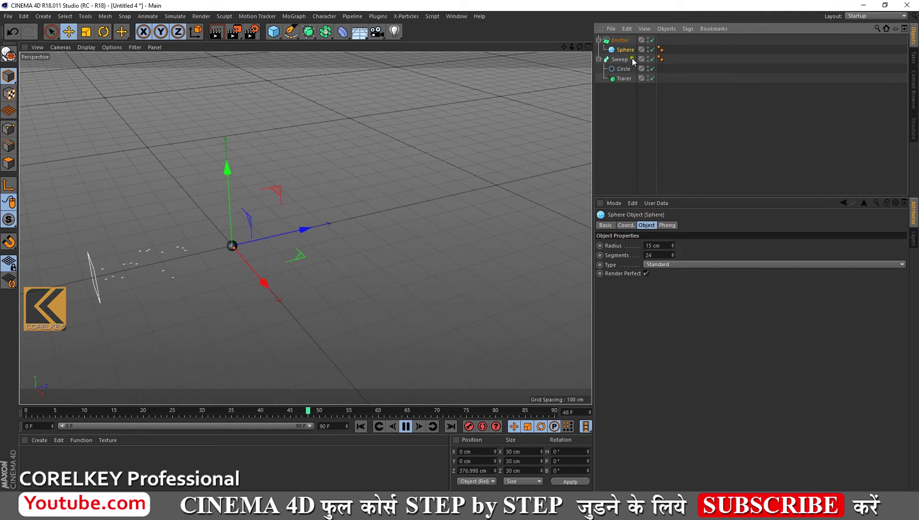
click(621, 42)
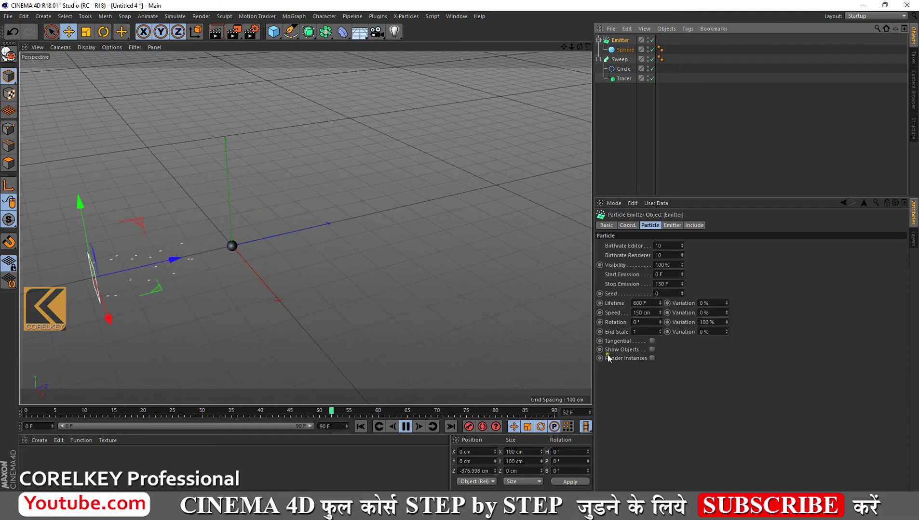
click(652, 351)
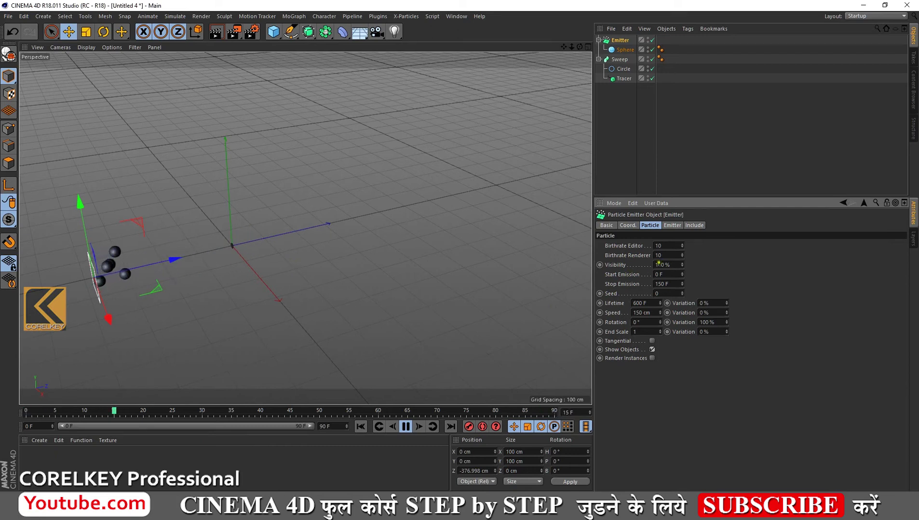
Set the editor and render birthrates to 7 and extend the animation to 242 frames
drag(682, 245, 682, 245)
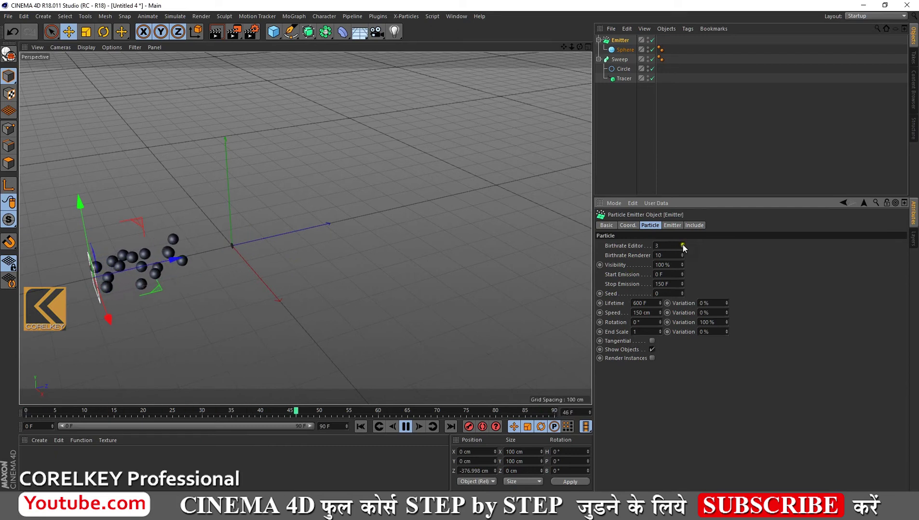
click(681, 257)
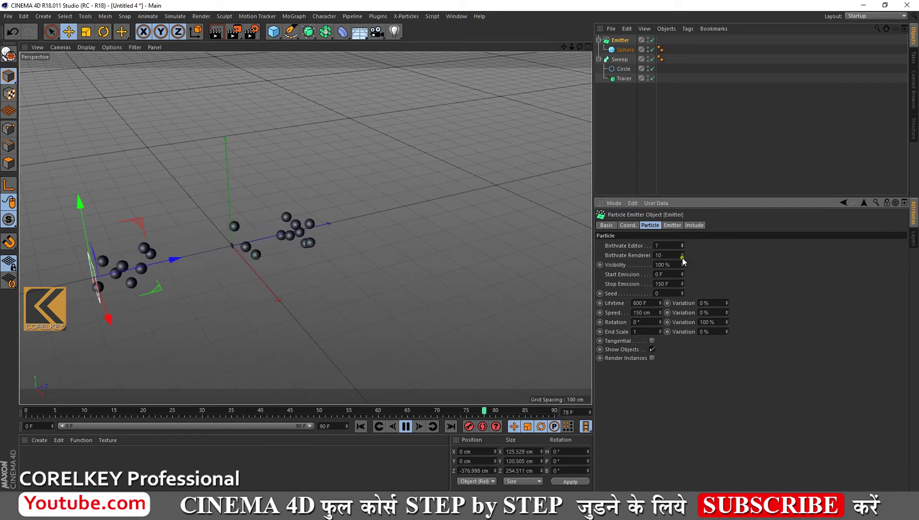
drag(682, 260, 683, 255)
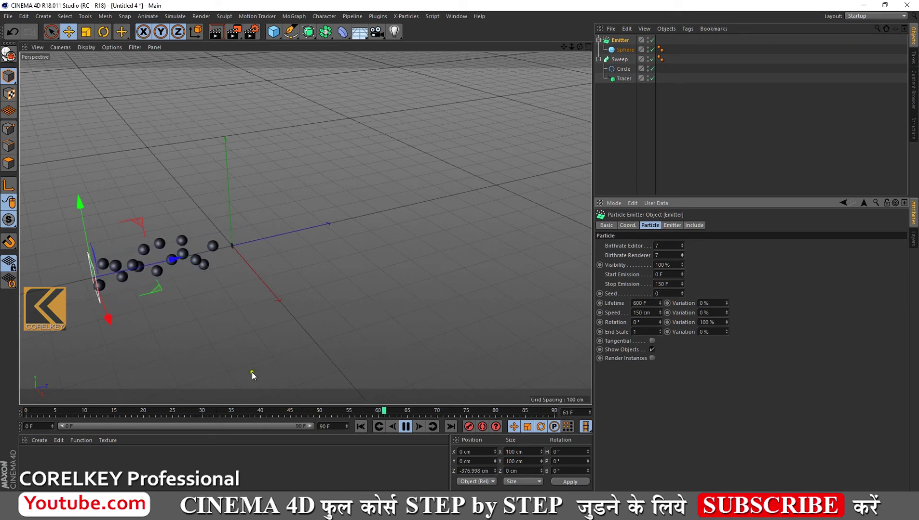
mouse_move(346, 428)
mouse_down()
mouse_move(345, 421)
mouse_move(309, 429)
mouse_up()
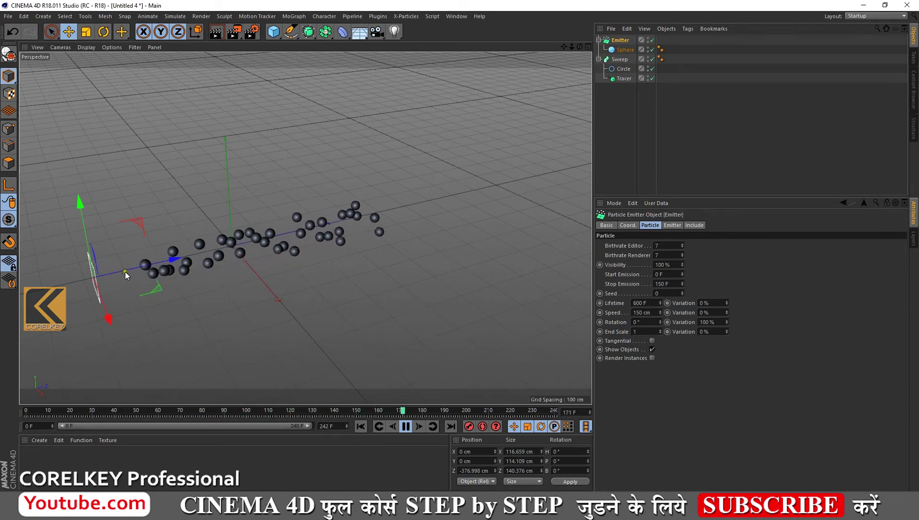
click(405, 428)
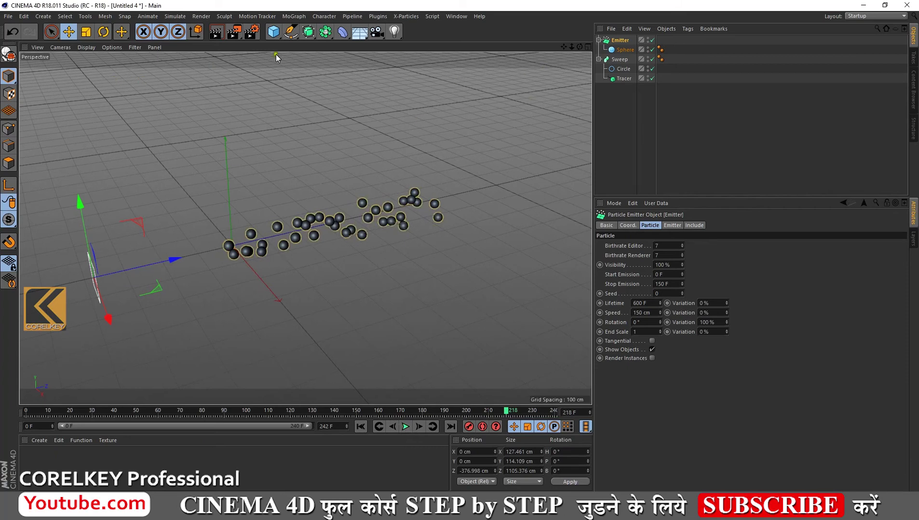
click(174, 16)
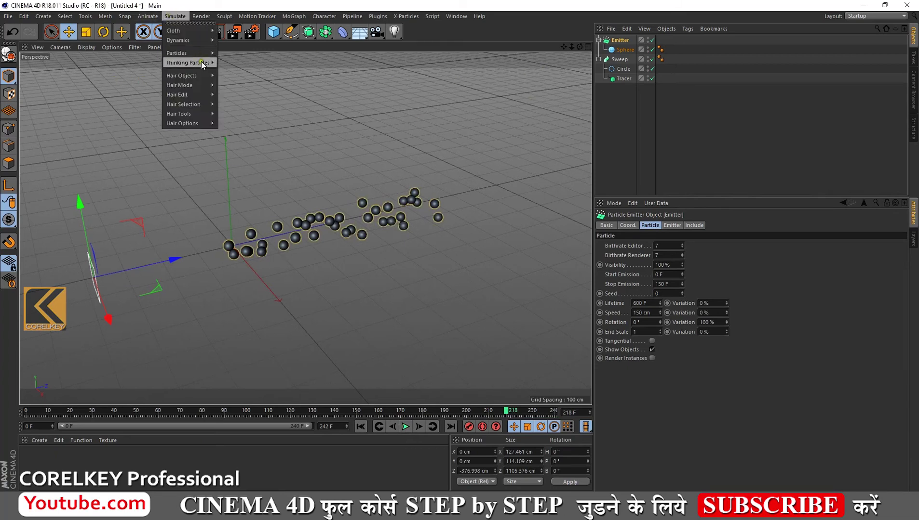
mouse_move(177, 53)
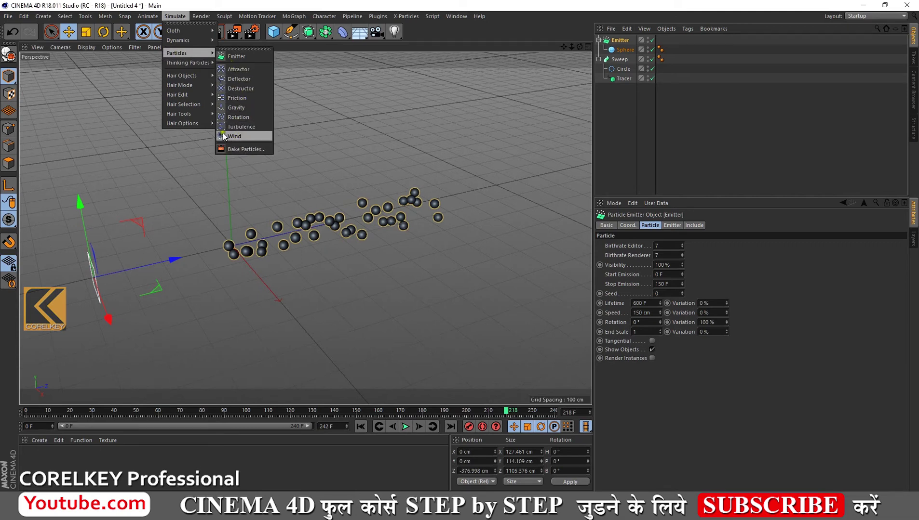
Add a Turbulence modifier to the particles with strength 33.1 cm
click(242, 127)
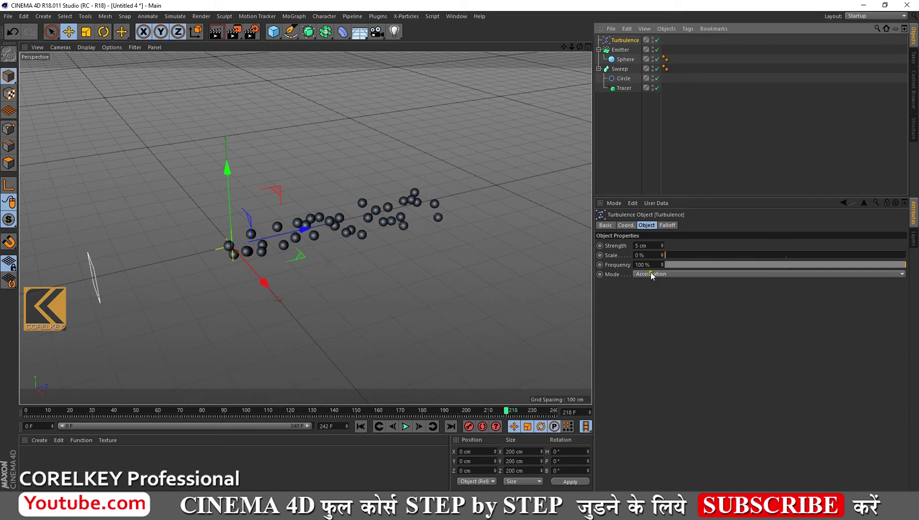
drag(661, 251, 662, 244)
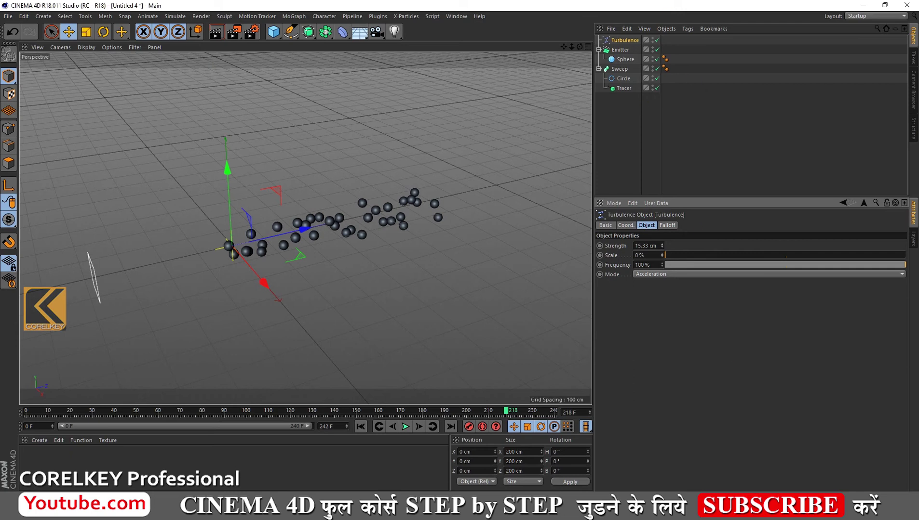
click(364, 431)
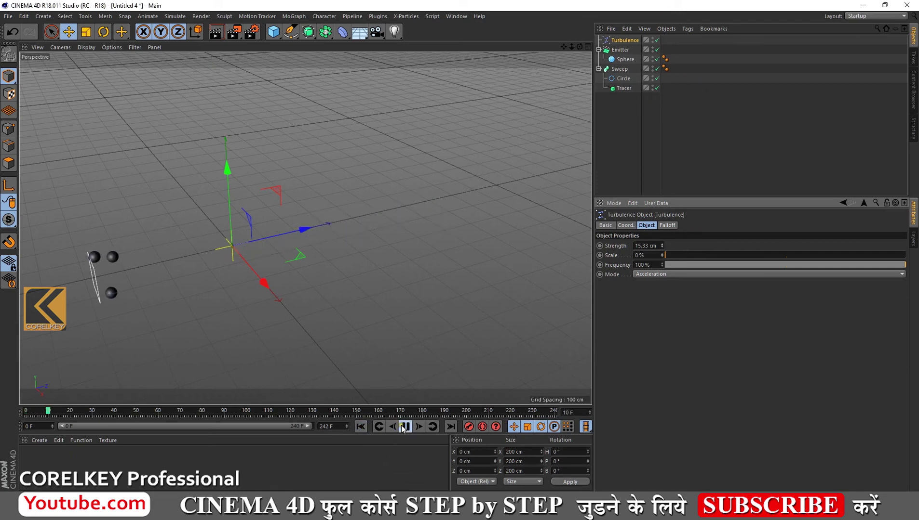
drag(663, 254, 662, 247)
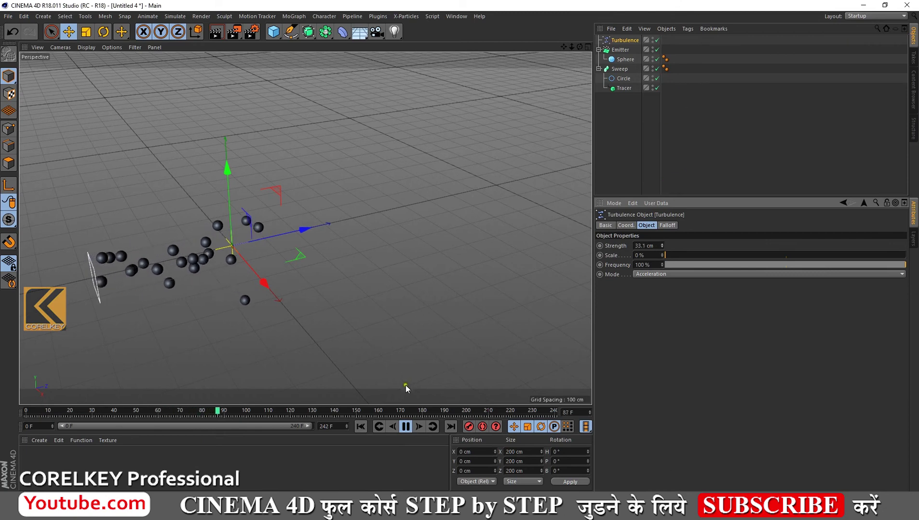
Replay the turbulent particles, pause at frame 36, and select the Tracer
click(361, 427)
click(405, 427)
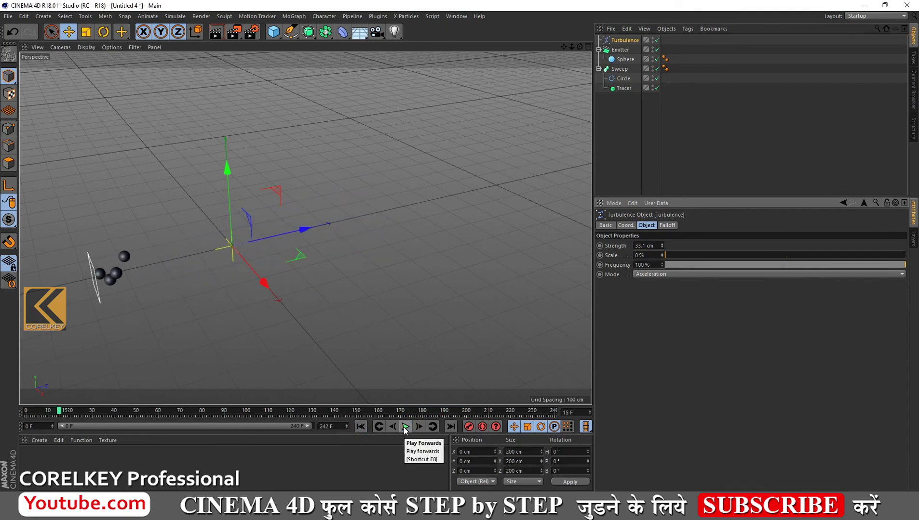
click(361, 427)
click(403, 427)
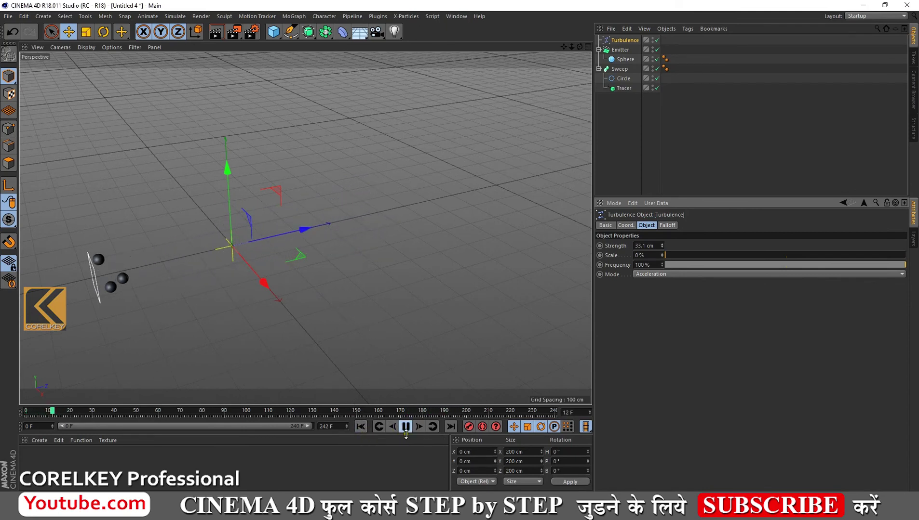
click(407, 427)
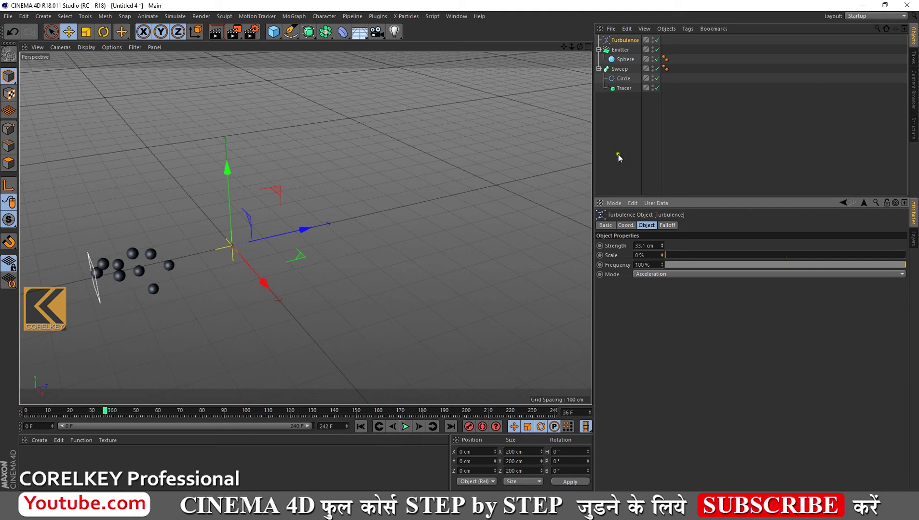
click(622, 89)
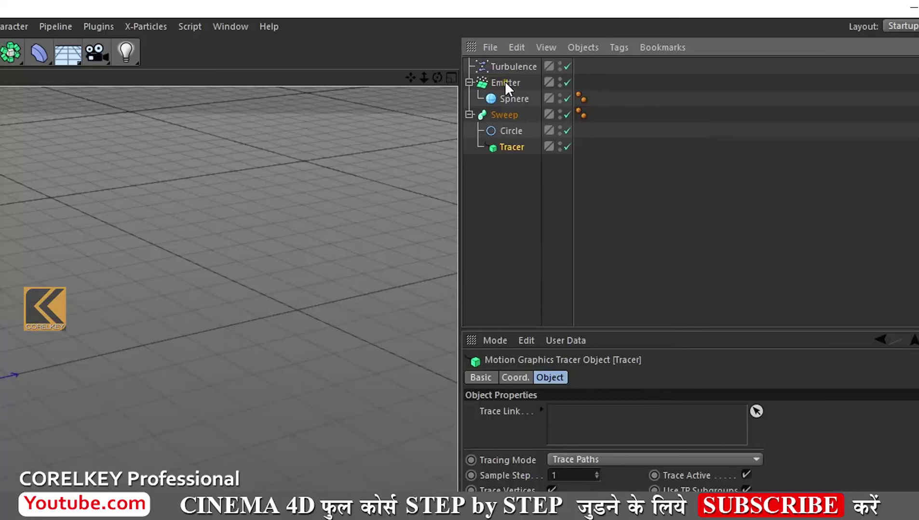
Put Emitter in the Tracer's Trace Link and play to frame 176, framing the strands
drag(585, 333, 595, 416)
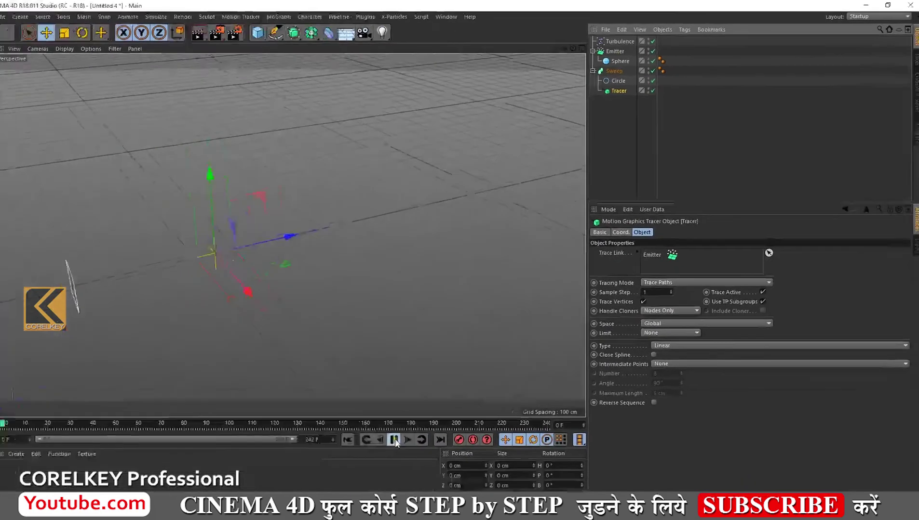
click(406, 427)
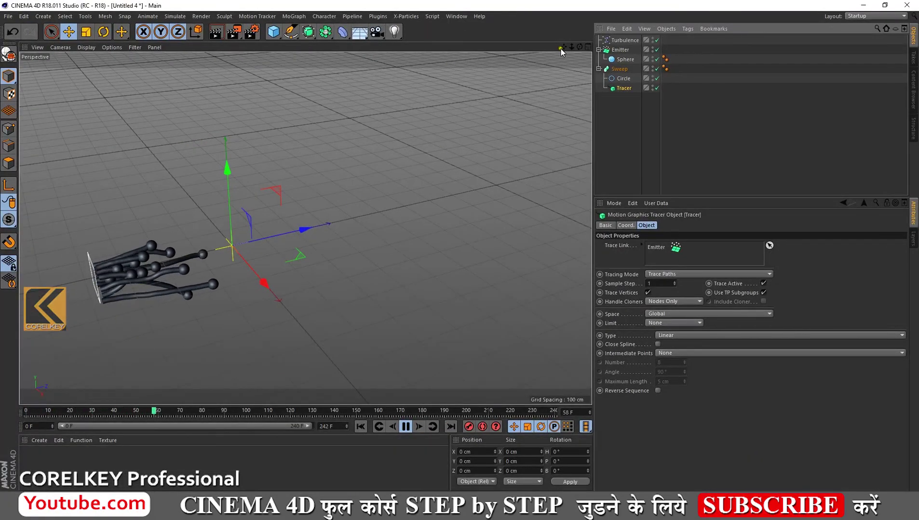
drag(571, 47, 463, 251)
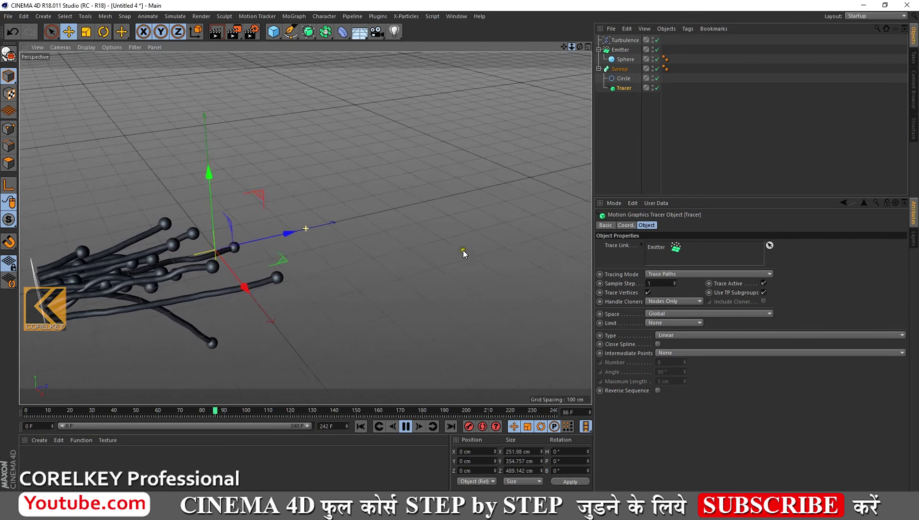
drag(563, 47, 458, 251)
drag(580, 46, 459, 251)
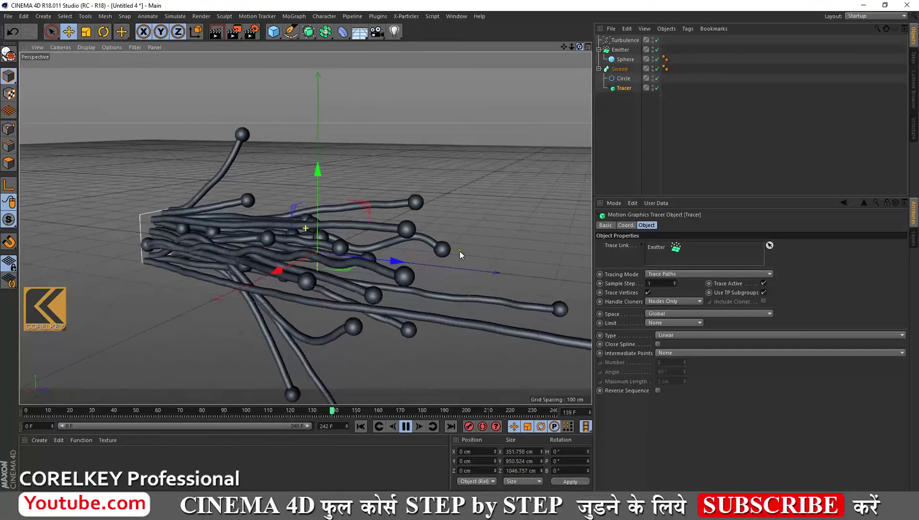
drag(459, 252, 459, 251)
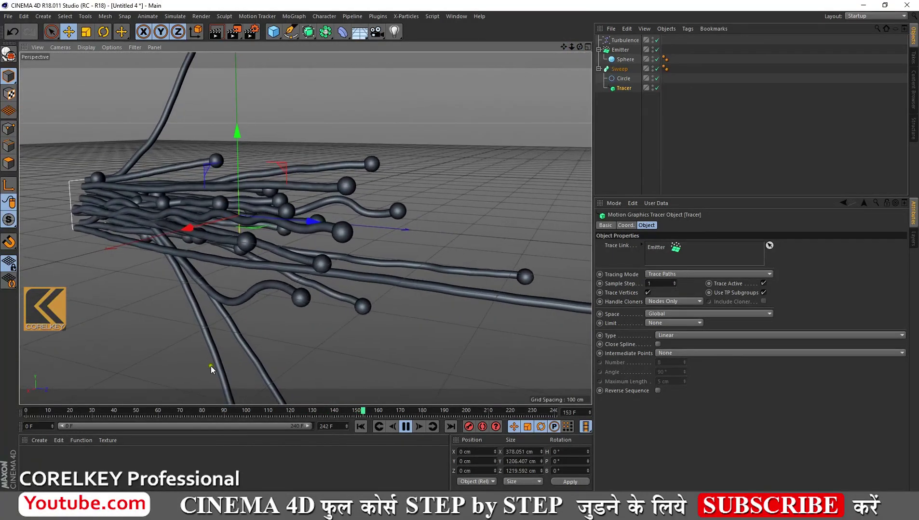
click(405, 427)
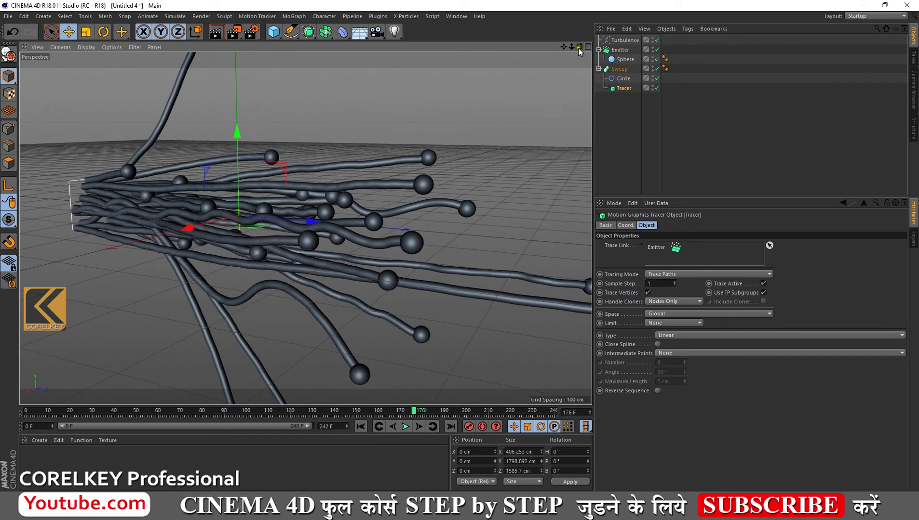
View the swept strands from the side, play on to frame 192, and deselect all
mouse_move(565, 50)
mouse_down()
mouse_move(457, 251)
mouse_move(584, 59)
mouse_move(458, 251)
mouse_up()
mouse_move(566, 48)
mouse_down()
mouse_move(456, 252)
mouse_move(559, 48)
mouse_up()
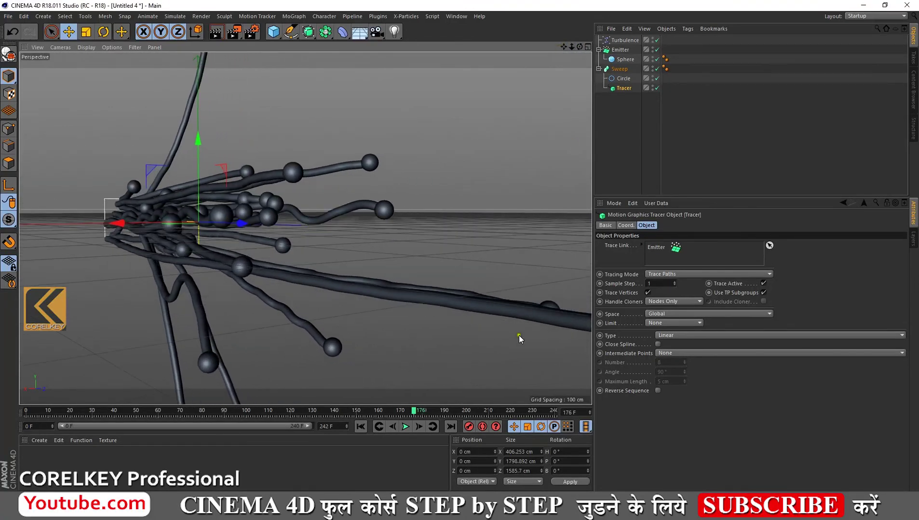
click(405, 430)
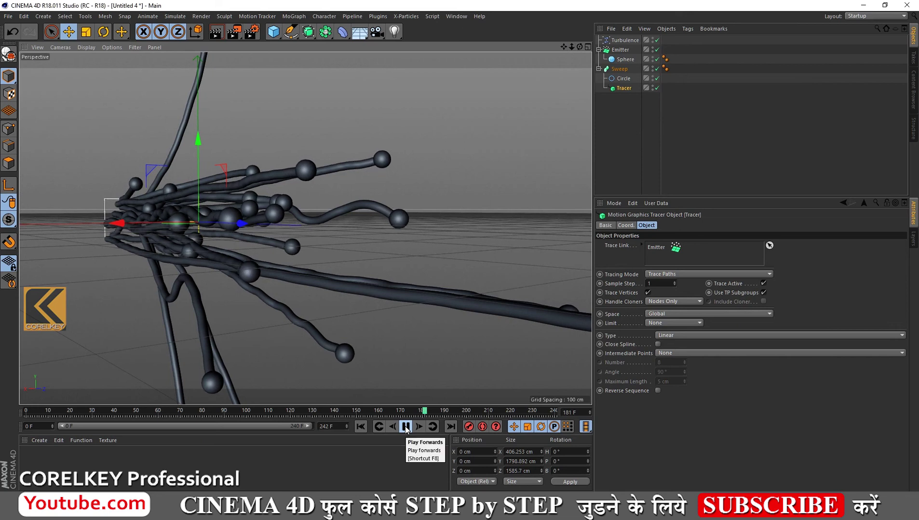
click(406, 427)
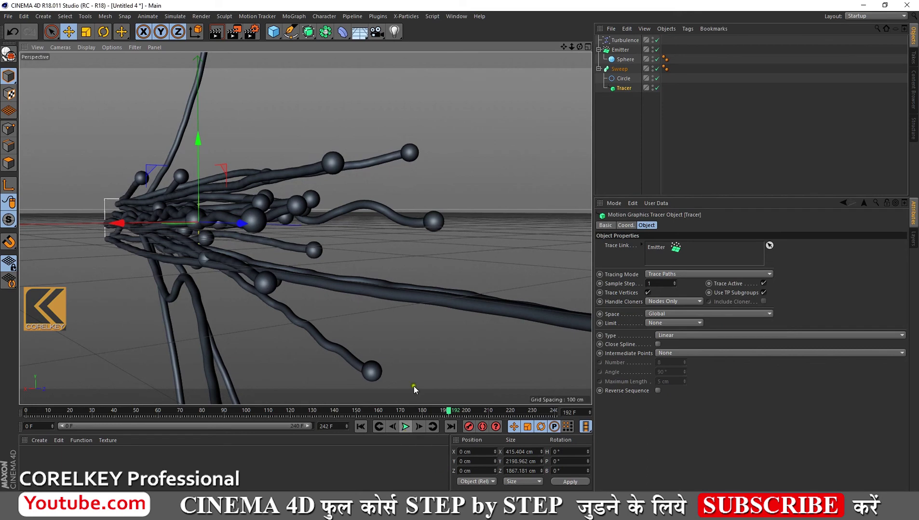
click(607, 132)
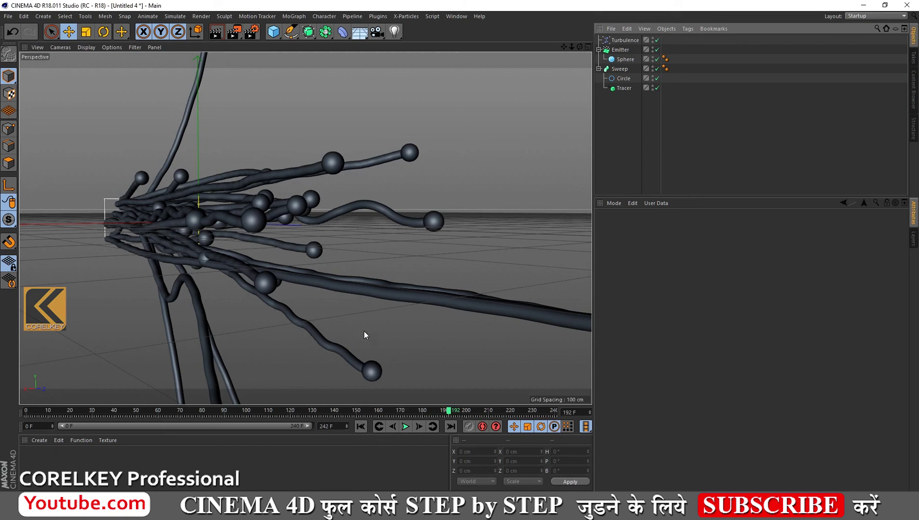
Create a green material and apply it to the Sweep tubes
double_click(81, 465)
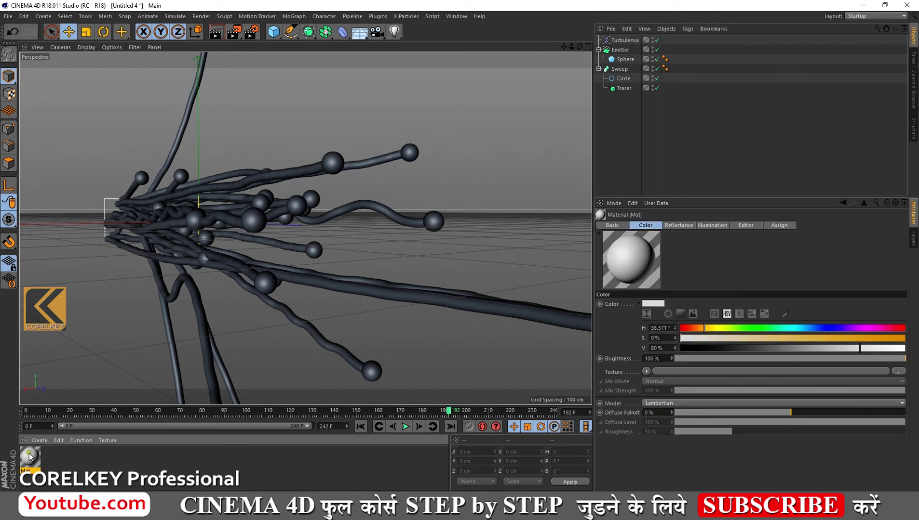
double_click(30, 456)
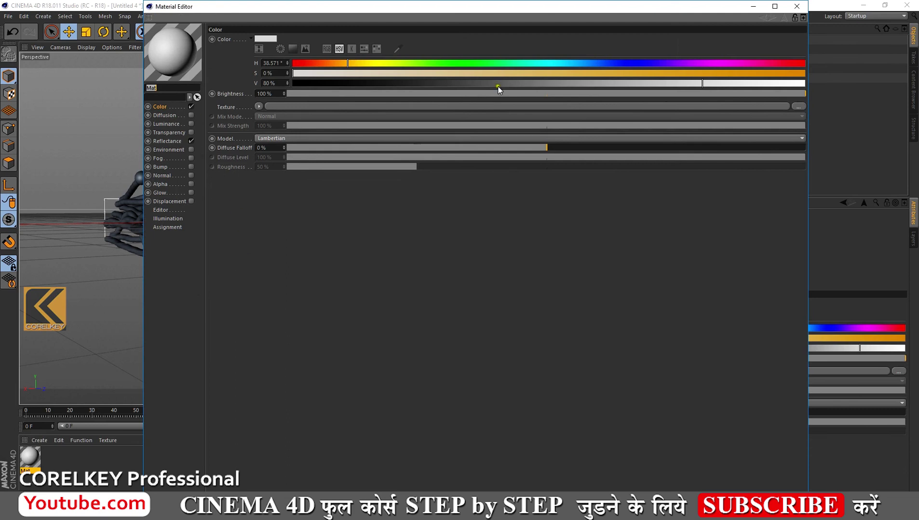
click(409, 63)
drag(414, 73, 698, 73)
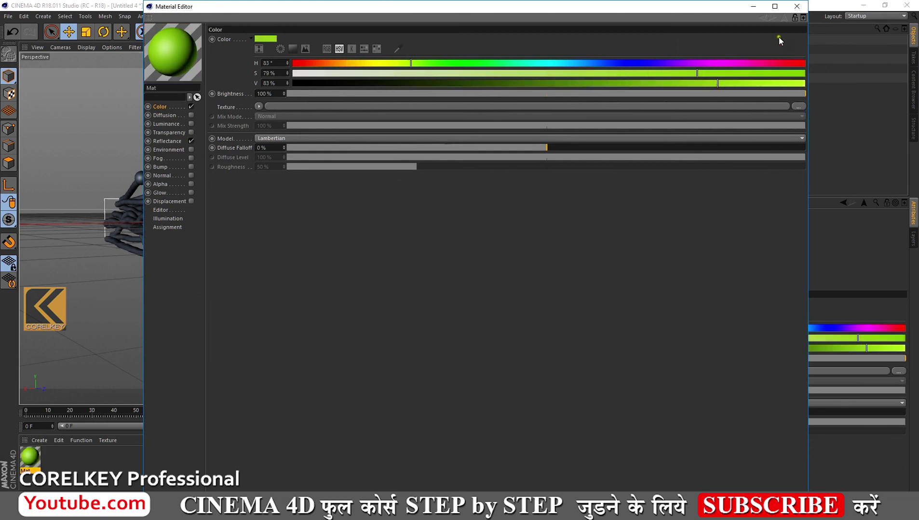
click(796, 6)
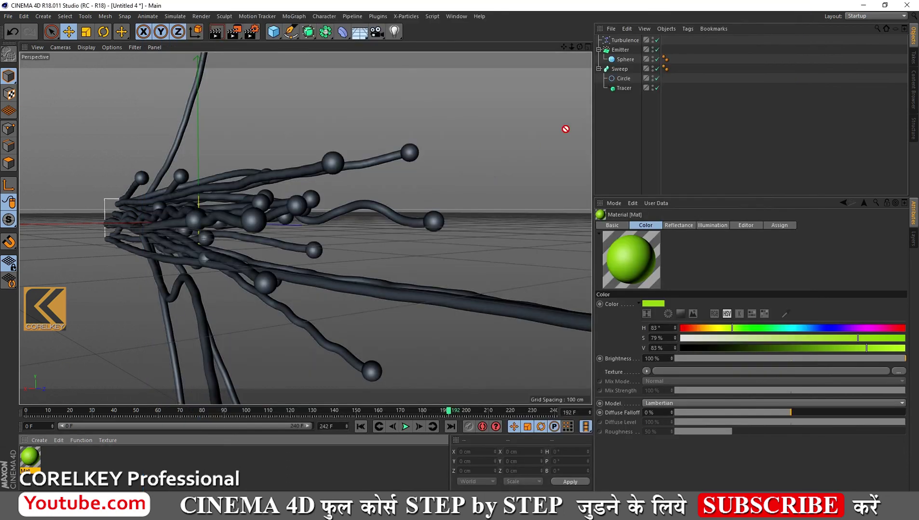
drag(634, 76, 621, 69)
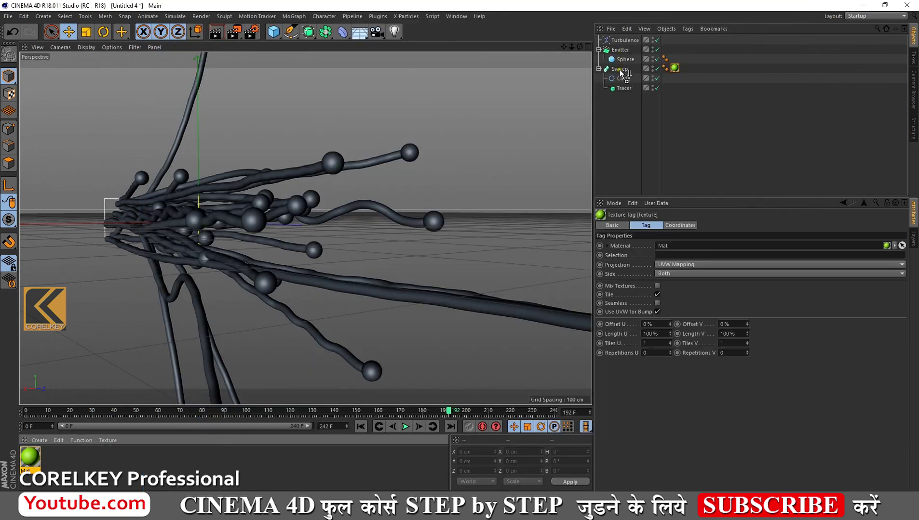
Create a bright blue material, apply it to the Sphere, and play to frame 204
double_click(63, 455)
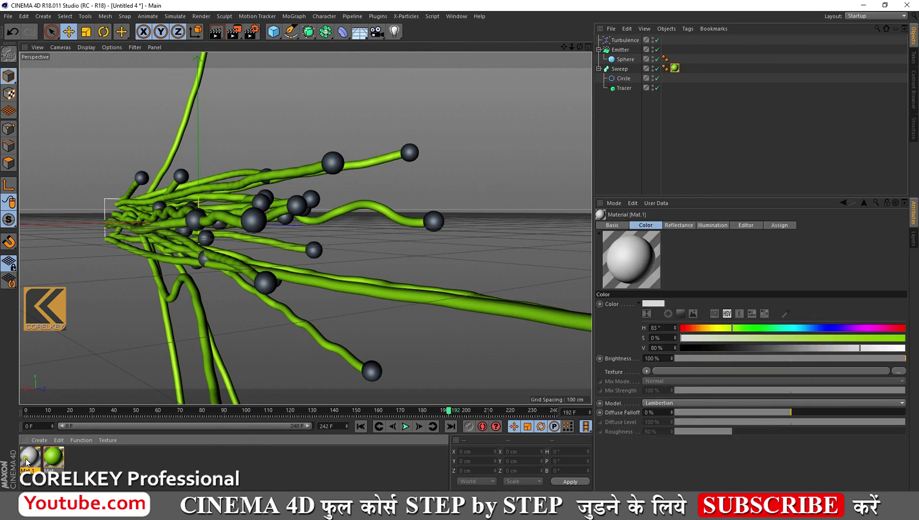
double_click(30, 457)
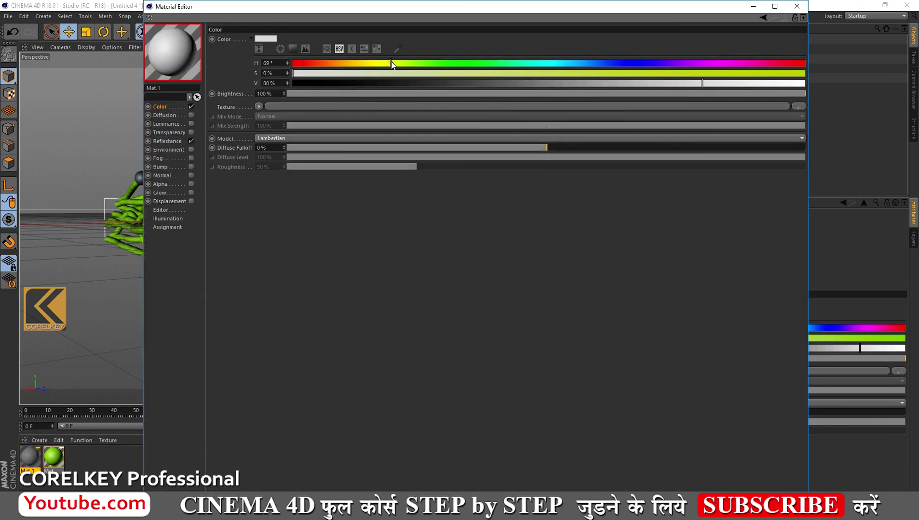
click(594, 64)
drag(606, 73, 795, 73)
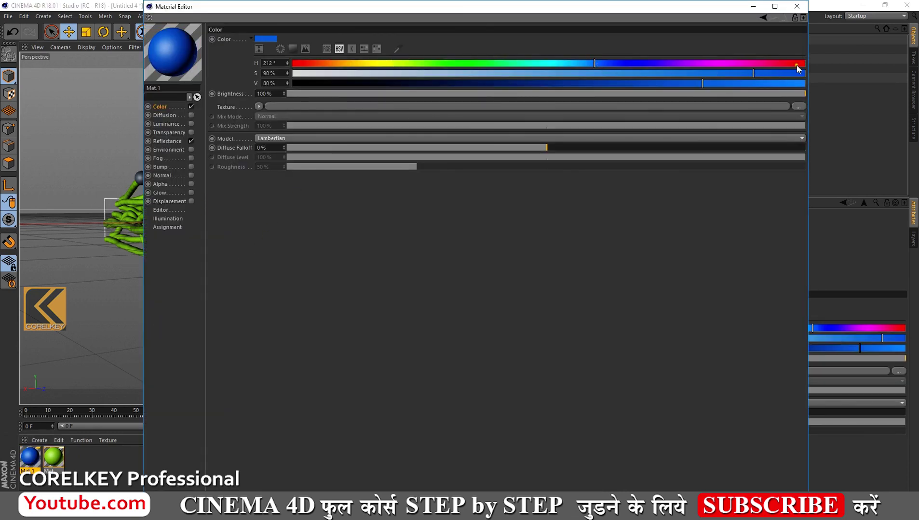
click(799, 83)
click(796, 6)
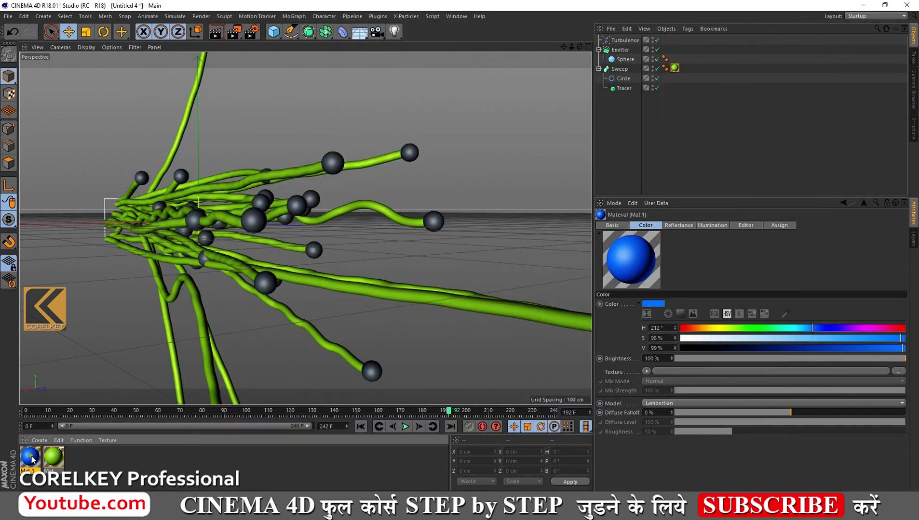
drag(612, 66, 626, 60)
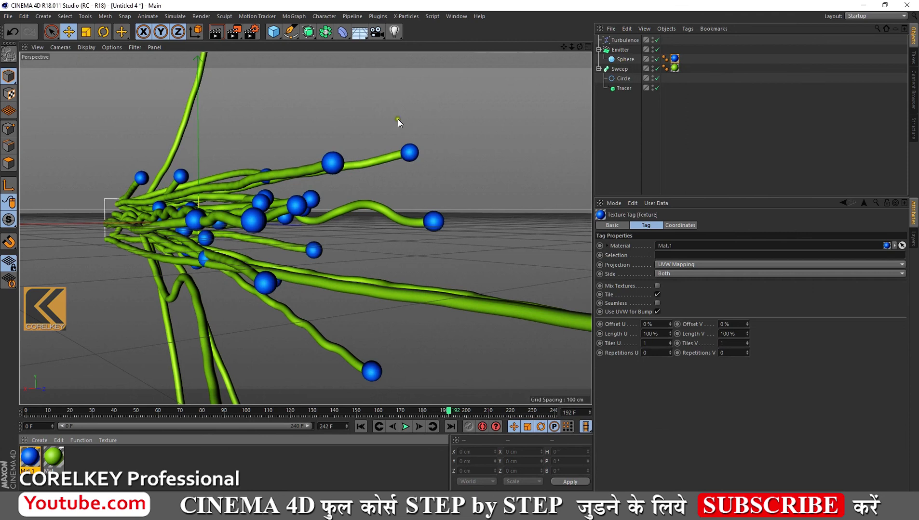
click(404, 427)
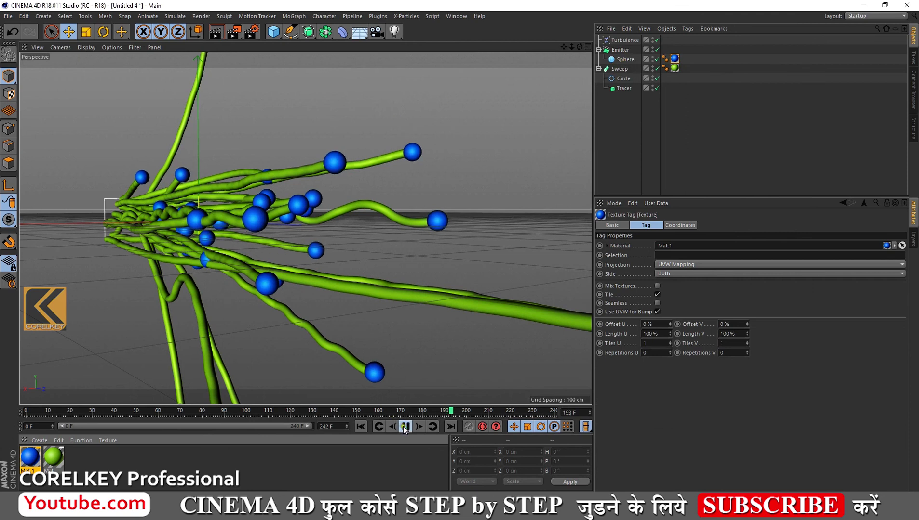
click(404, 427)
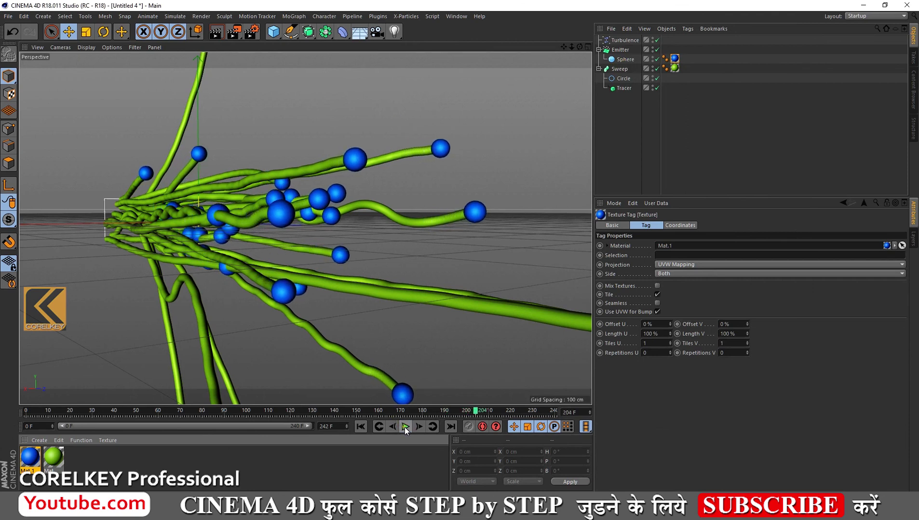
Reframe the view, play to frame 224, render with Ctrl+R, then bring up the screen recorder
alt+drag(446, 255, 459, 251)
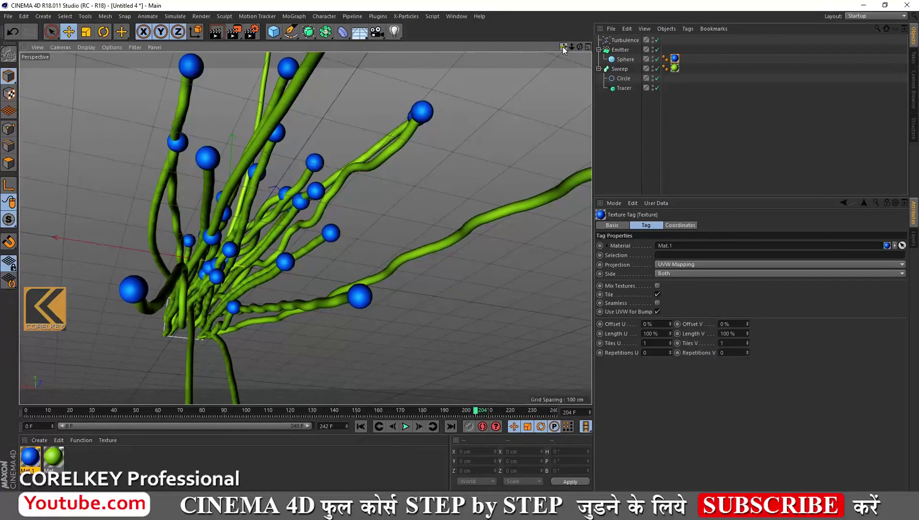
drag(563, 50, 460, 255)
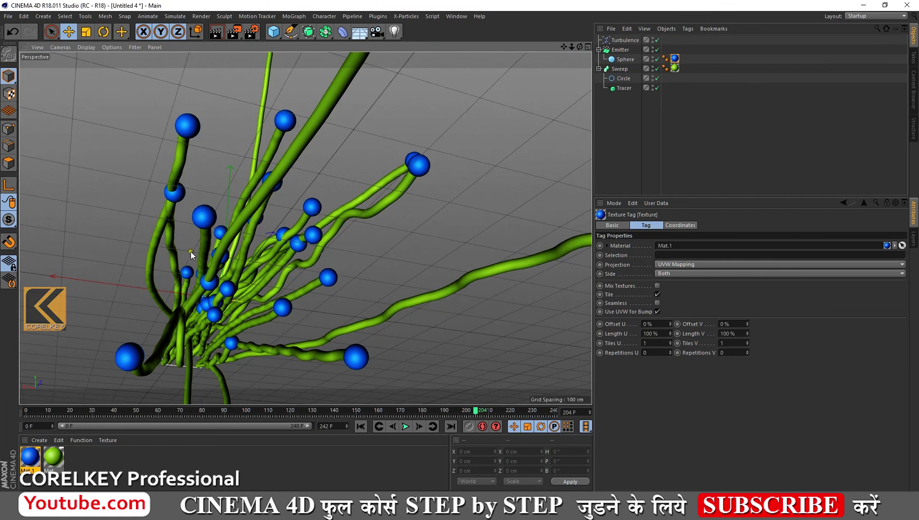
click(405, 428)
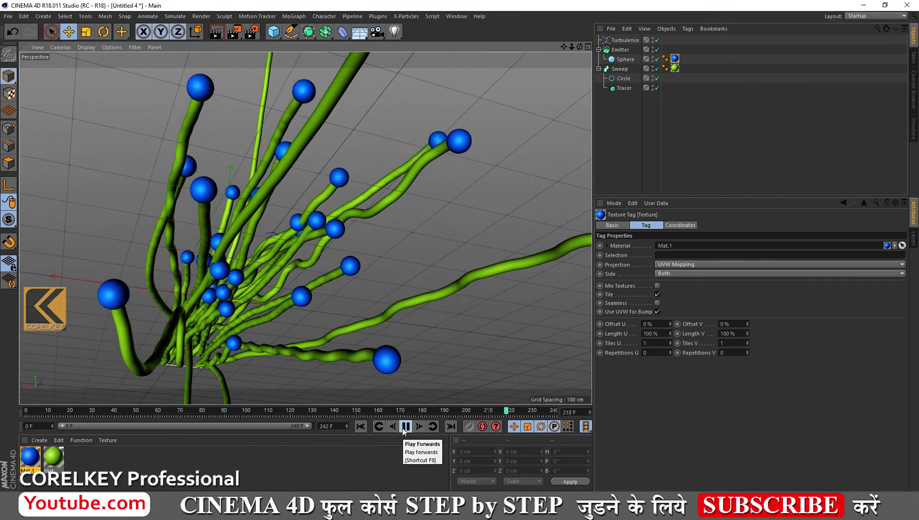
click(406, 428)
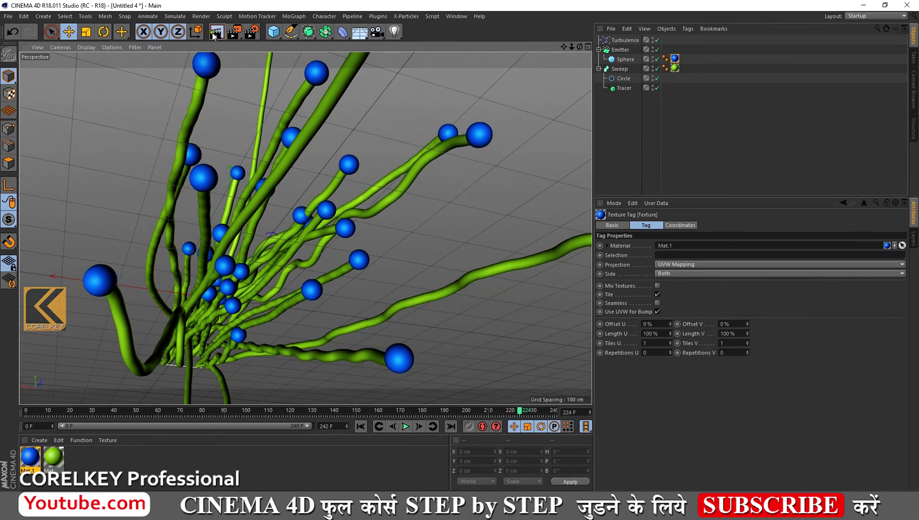
key(ctrl+r)
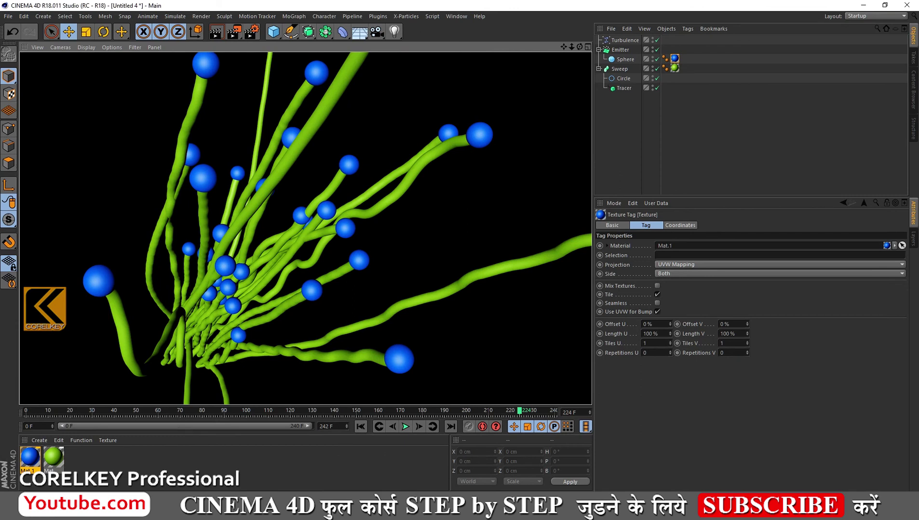
click(185, 463)
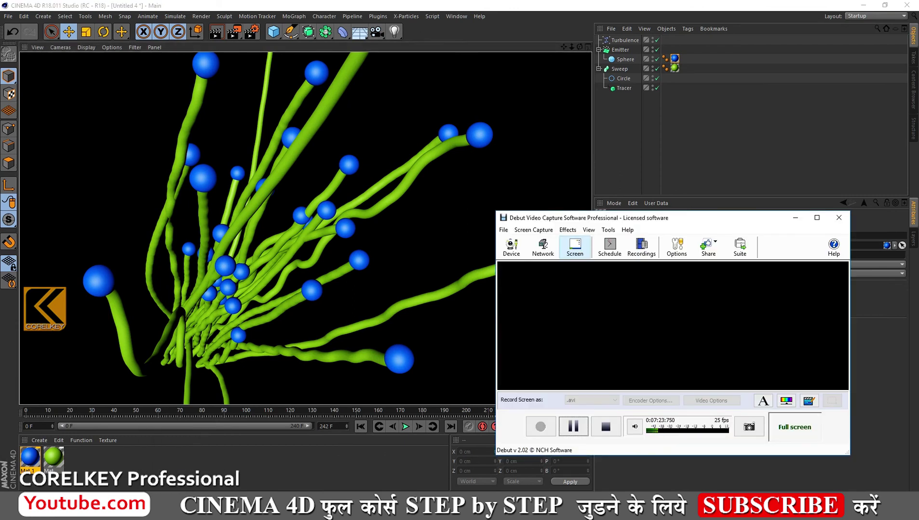
Stop the Debut Video Capture screen recording
click(601, 433)
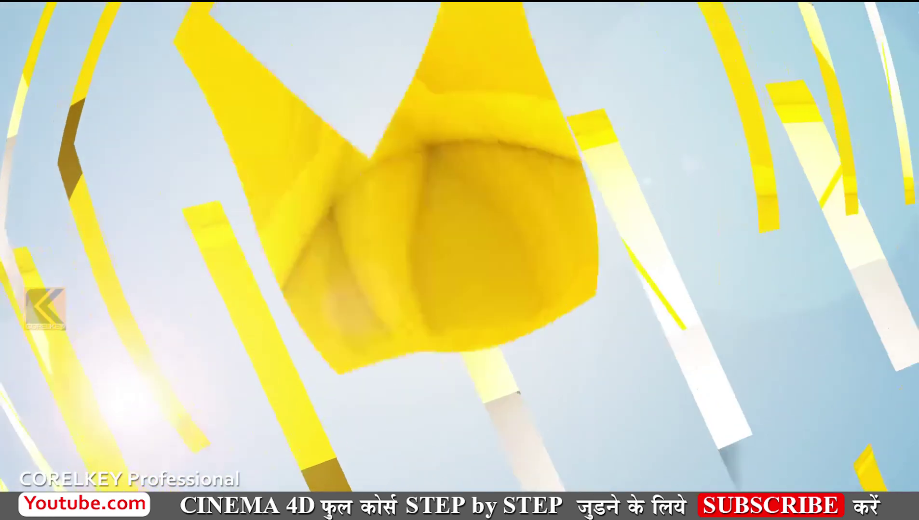